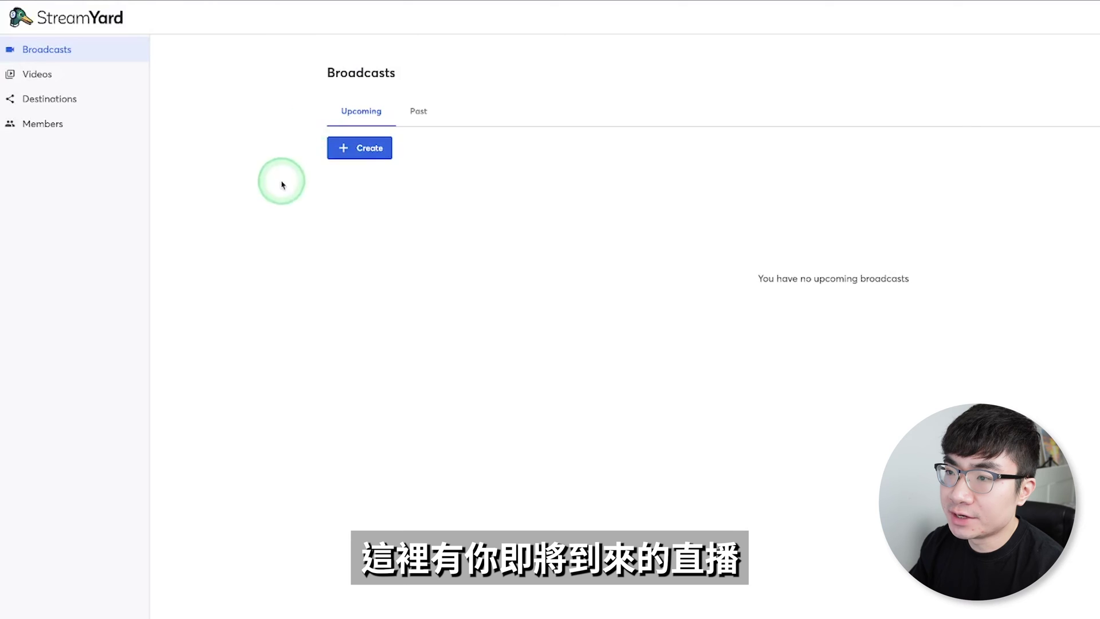
- Look over the past broadcasts and the Shorts and Reels options for adding a destination
click(424, 112)
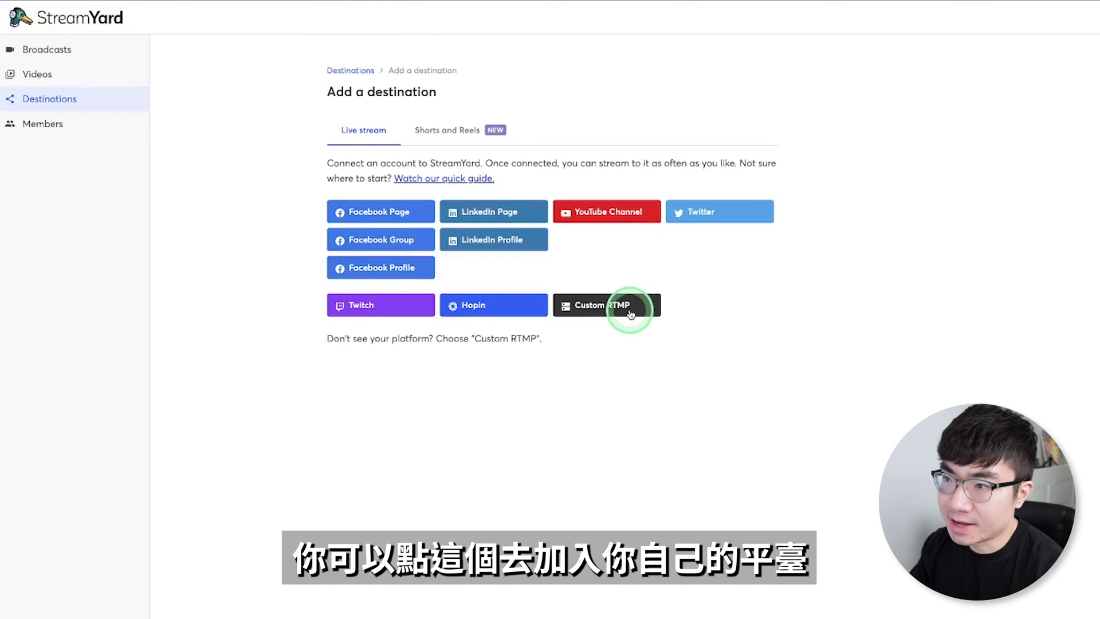
click(447, 130)
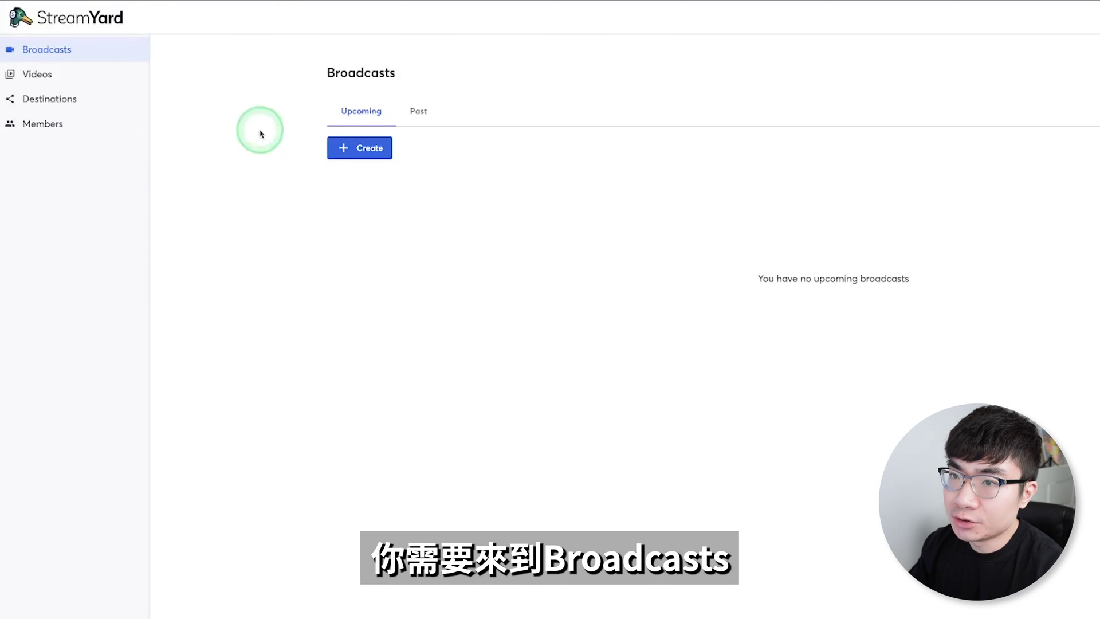
- Start creating a live stream with Studio as the source and the connected YouTube channel as its destination
click(381, 150)
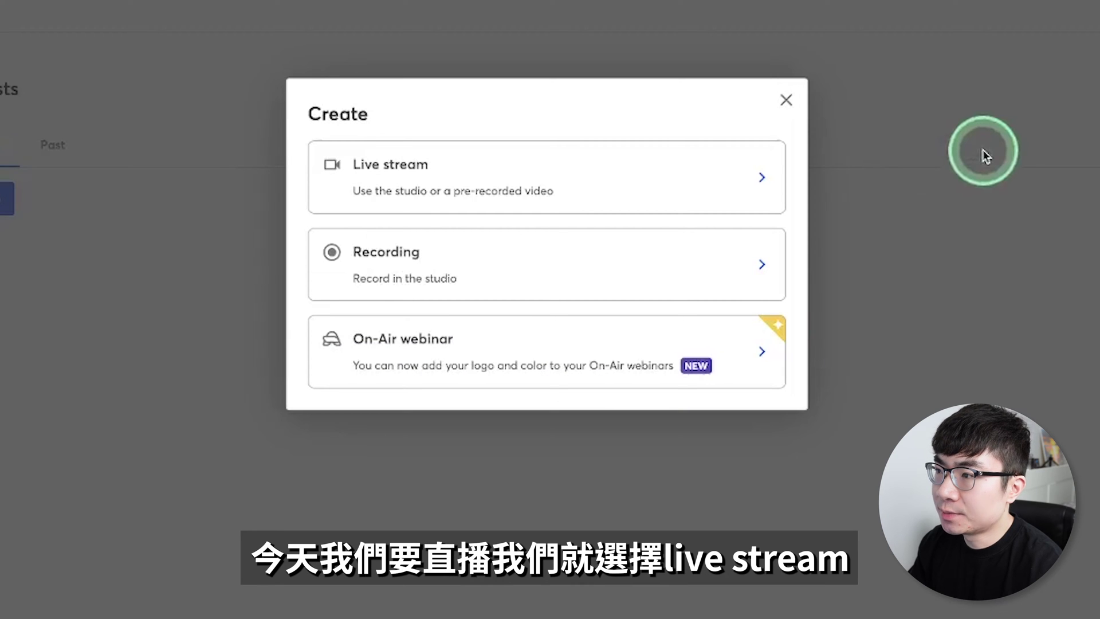
click(739, 177)
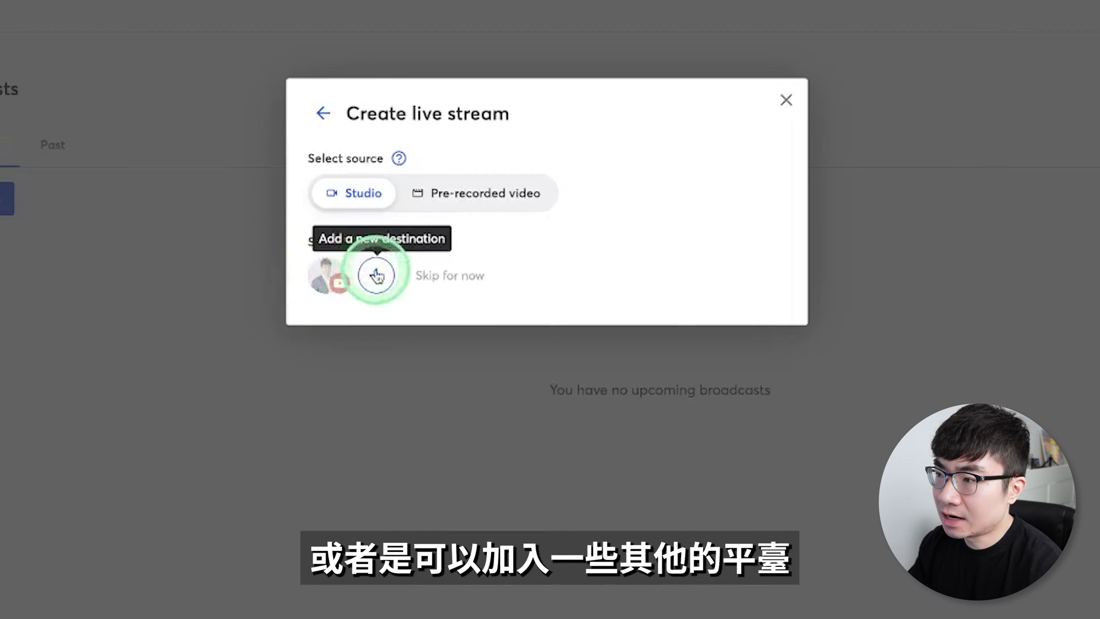
click(311, 293)
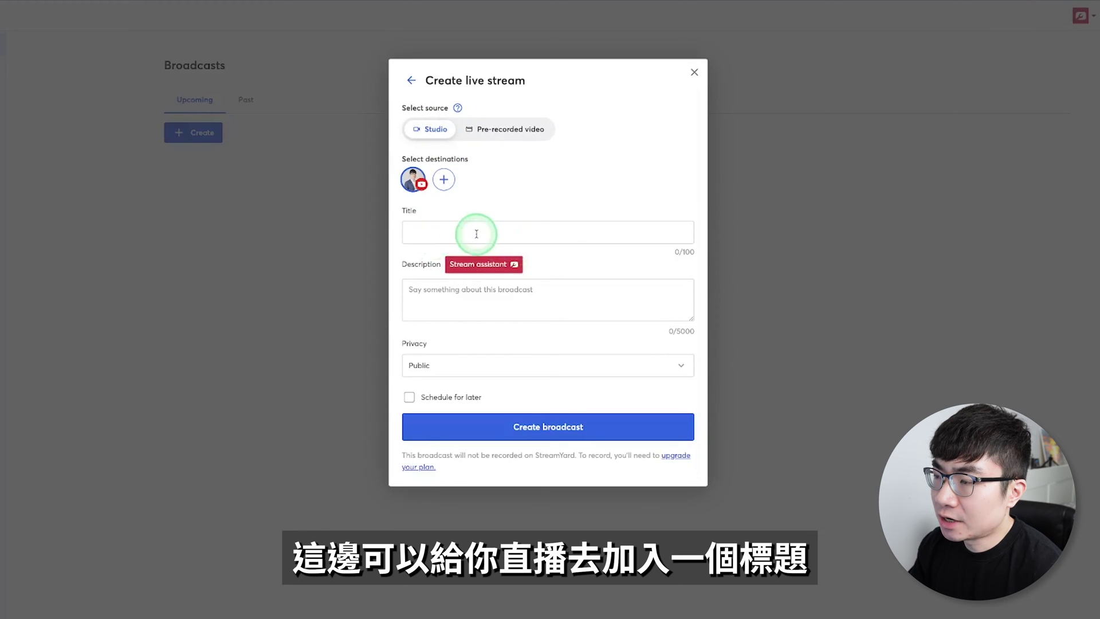
- Title the live stream "Demo直播展示" and enter the description "歡迎來到我的直播，與我進行交流。"
click(562, 227)
text(Demo直播展示)
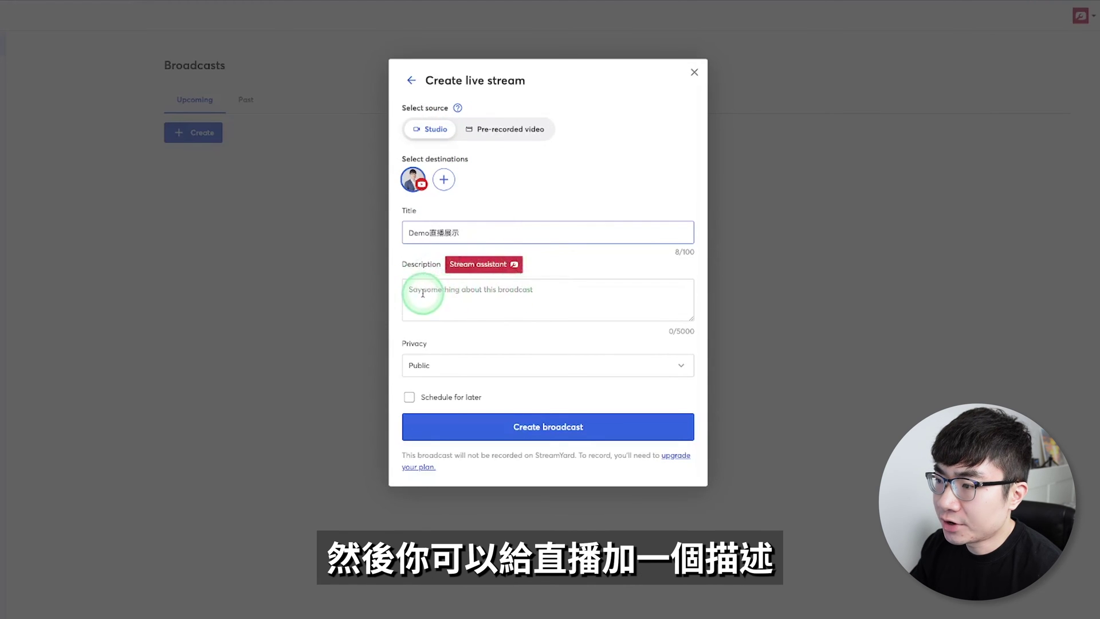
click(455, 291)
text(歡迎來到我的直播，與我進行交流。)
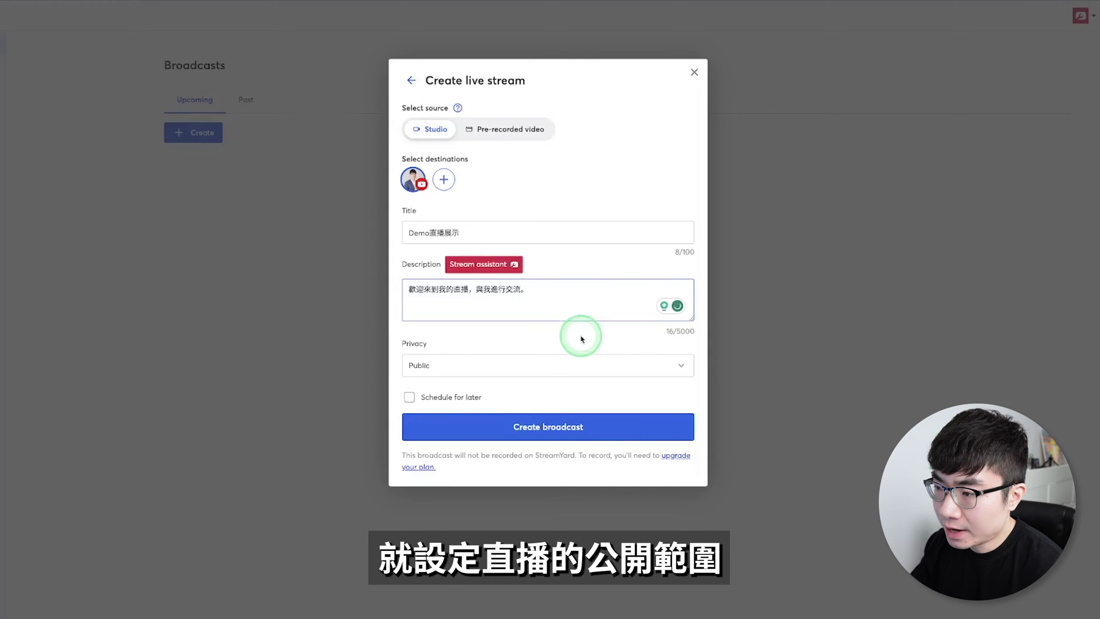
- Set the live stream's privacy to Unlisted and enable scheduling it for later
click(546, 365)
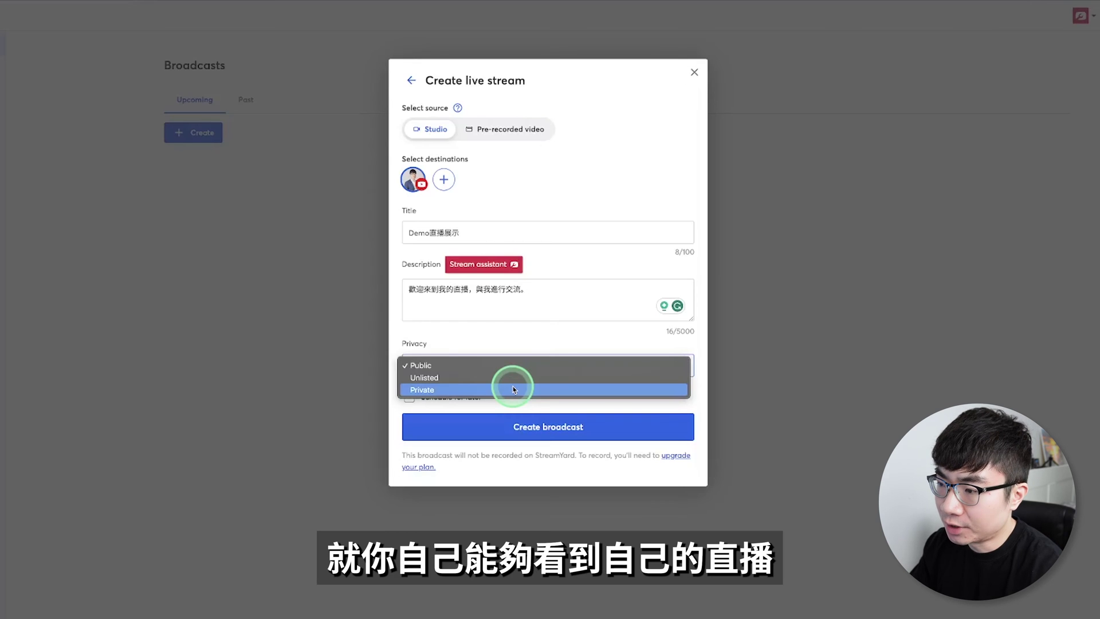
click(527, 378)
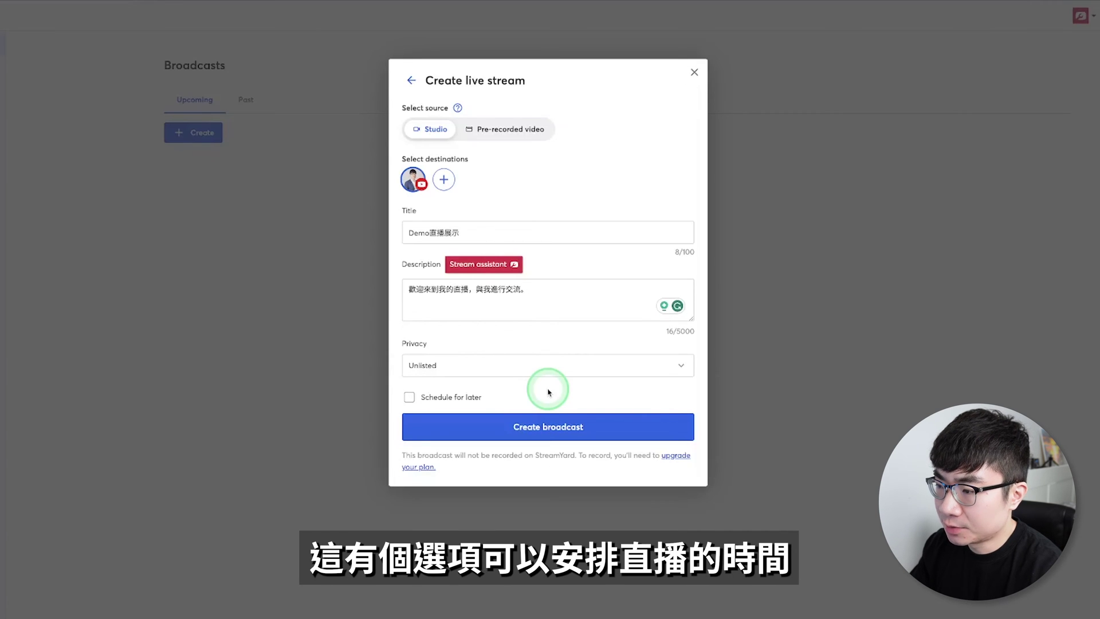
click(479, 395)
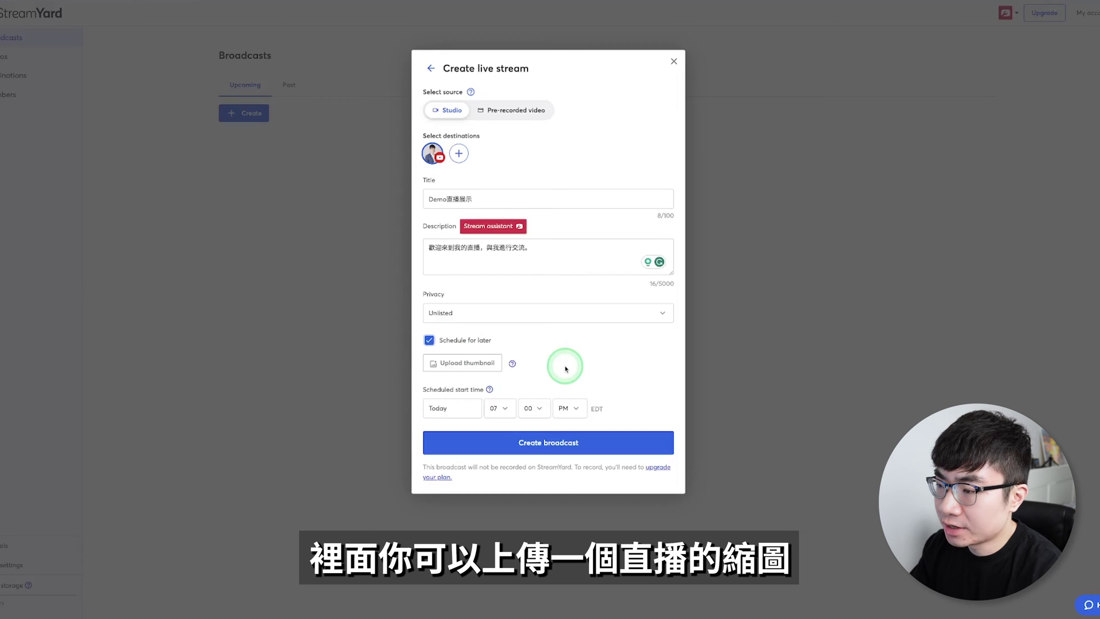
mouse_move(512, 367)
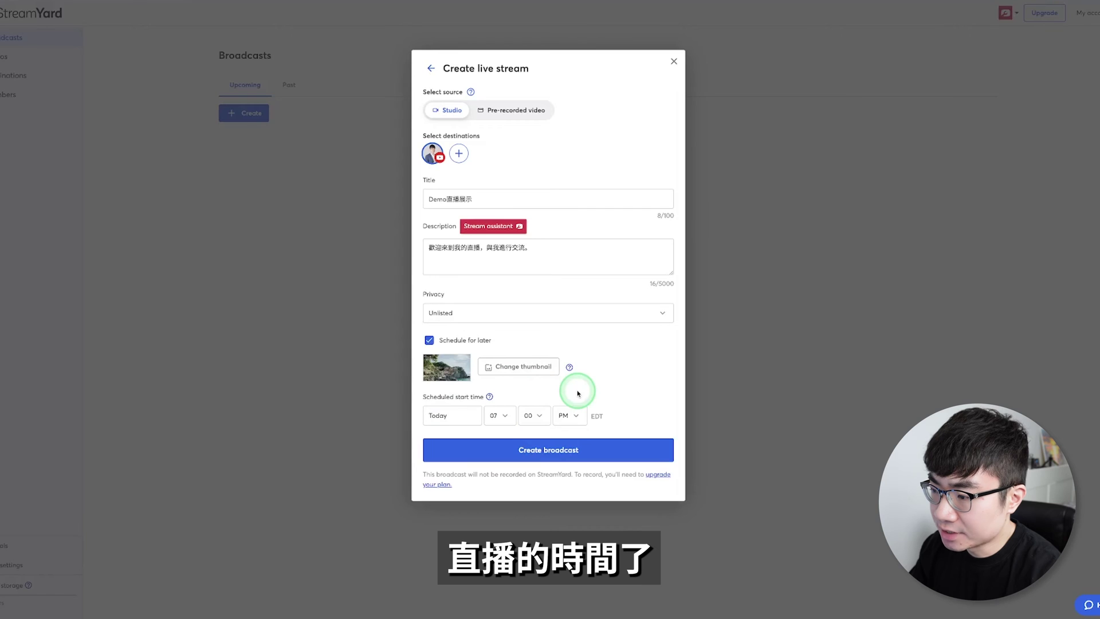
- Set the scheduled start time to Jun 16, 2023, at 09:00 PM
click(476, 416)
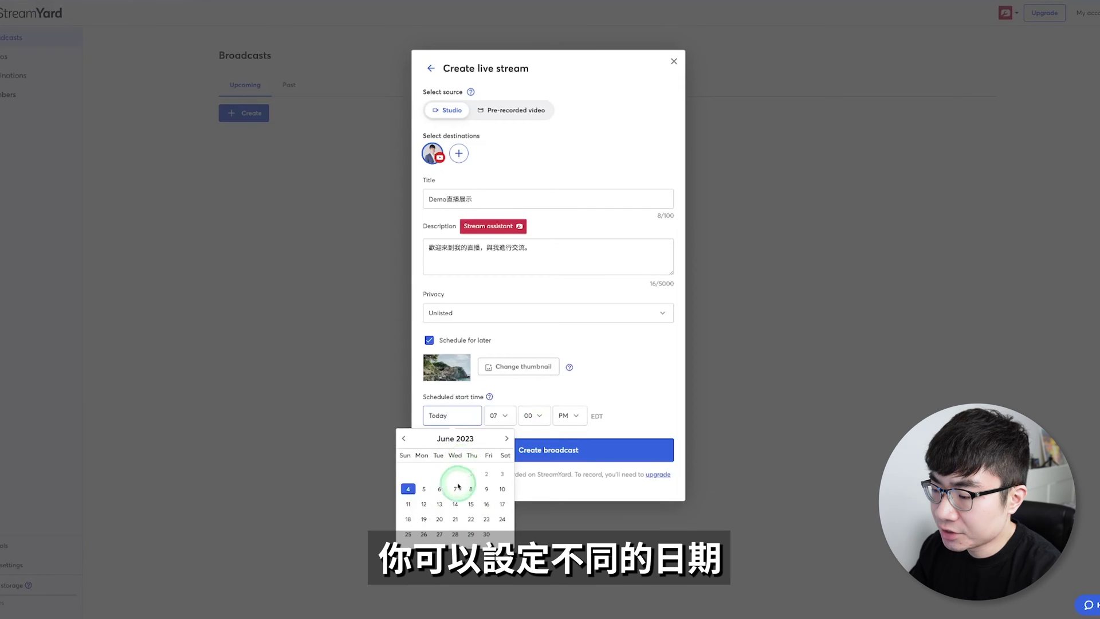
click(487, 503)
click(509, 418)
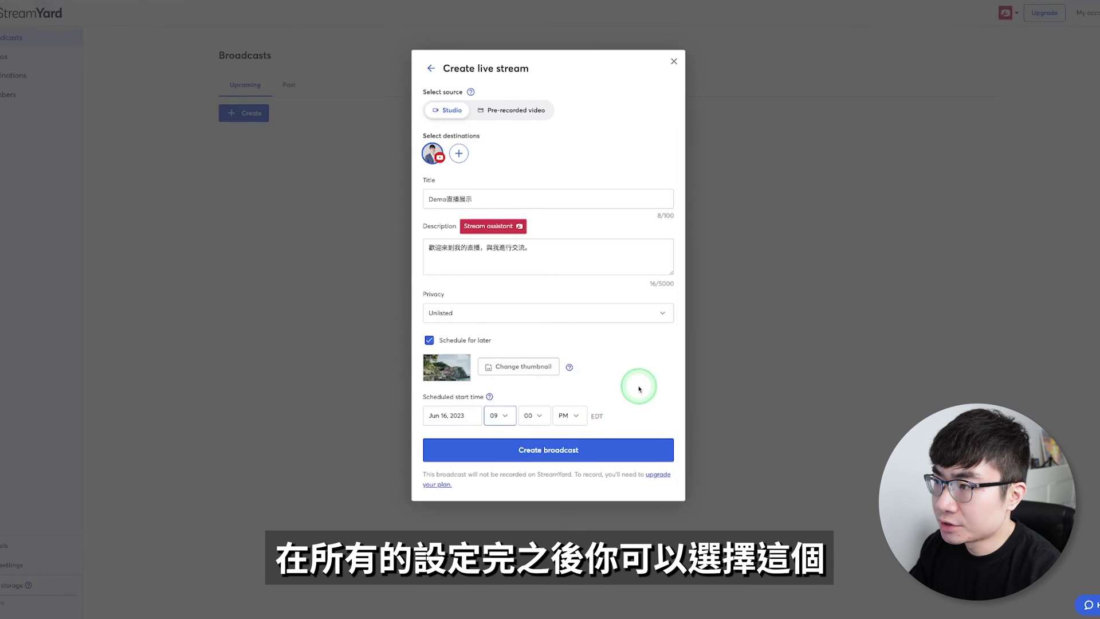
- Create the scheduled broadcast and enter its studio from the upcoming broadcasts
click(628, 449)
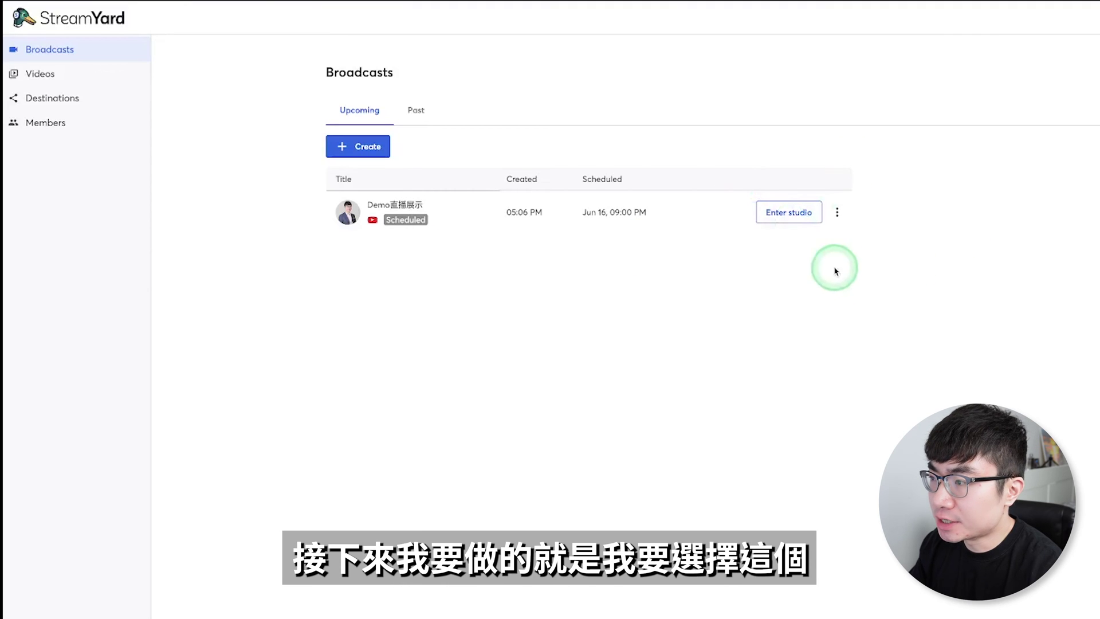
click(793, 220)
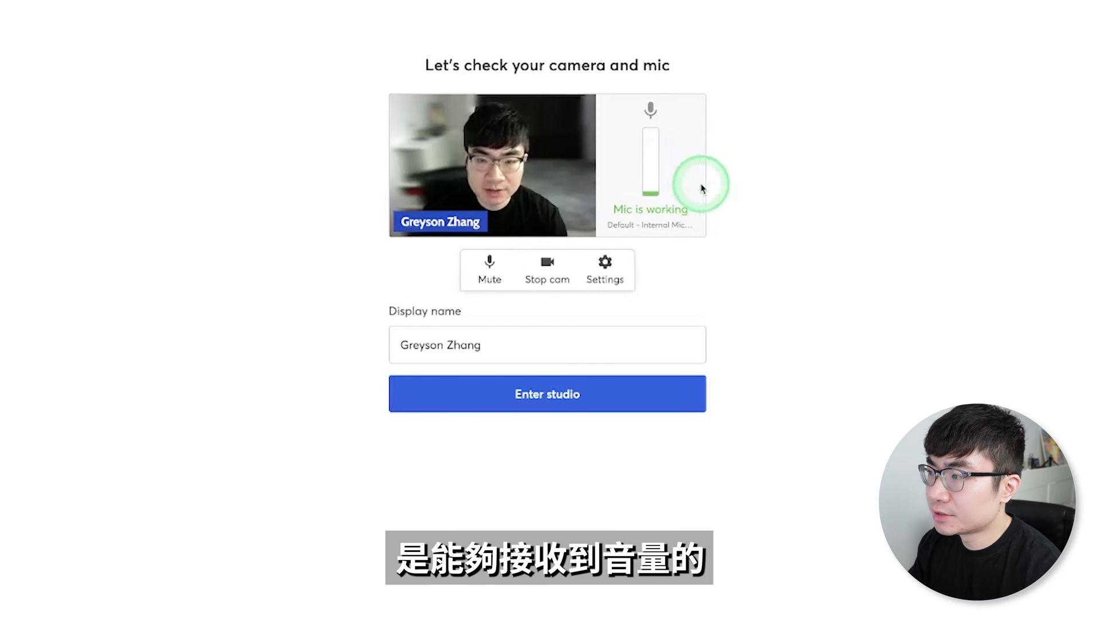
- Test muting and unmuting the microphone and switching the camera off and on before entering the studio
click(487, 277)
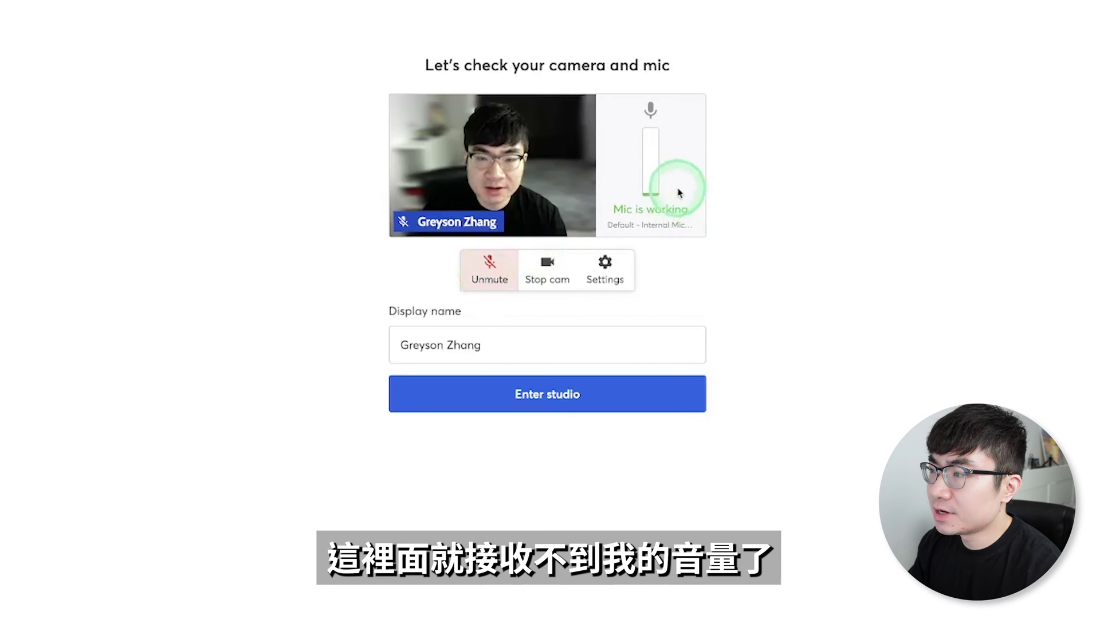
key(super+d)
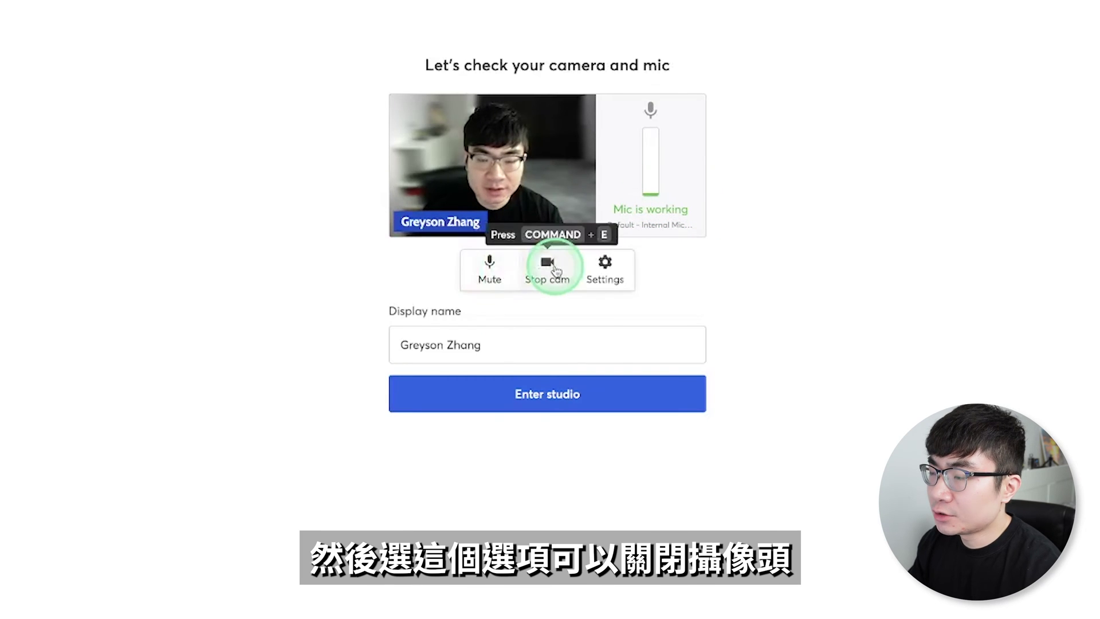
click(553, 268)
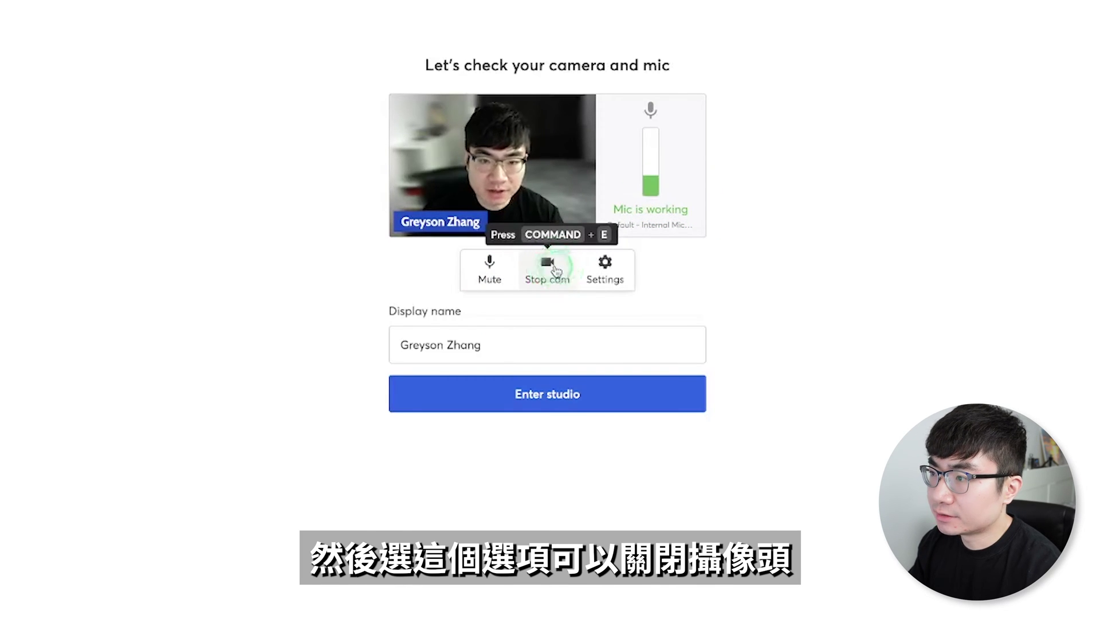
click(553, 268)
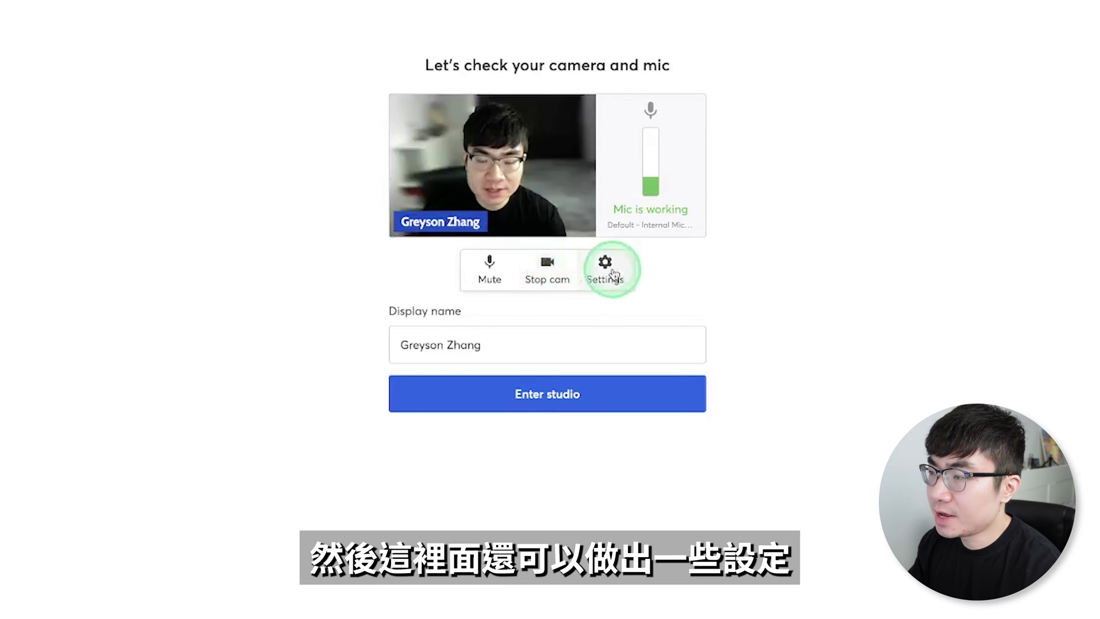
- Try to set the broadcast quality to Full High Definition (1080p) in the general settings and check the audio avatars explanation
click(613, 274)
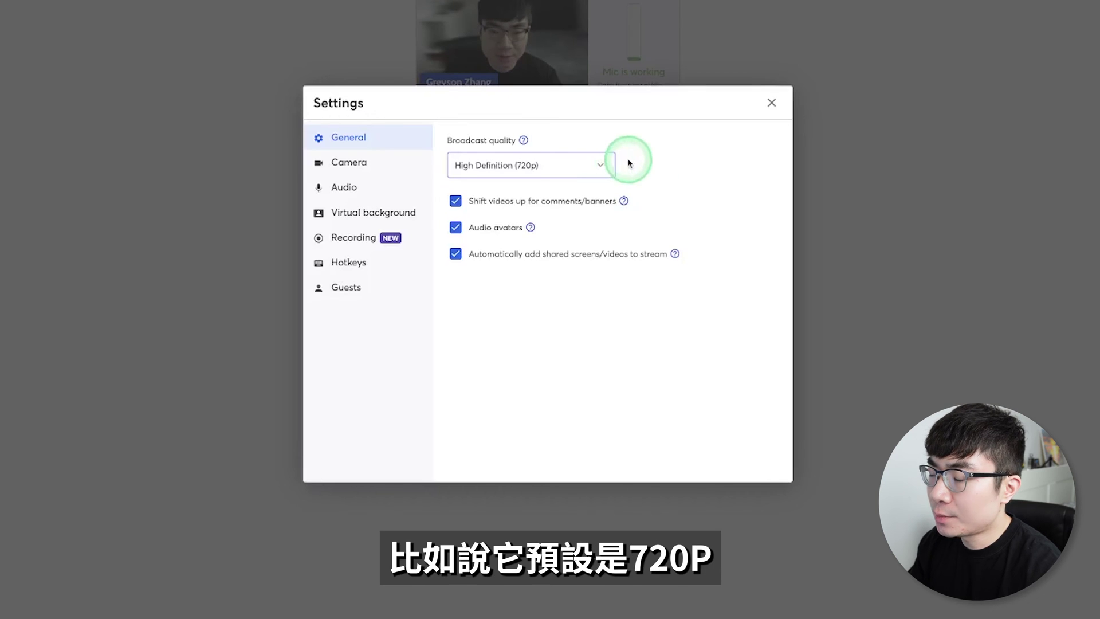
click(602, 160)
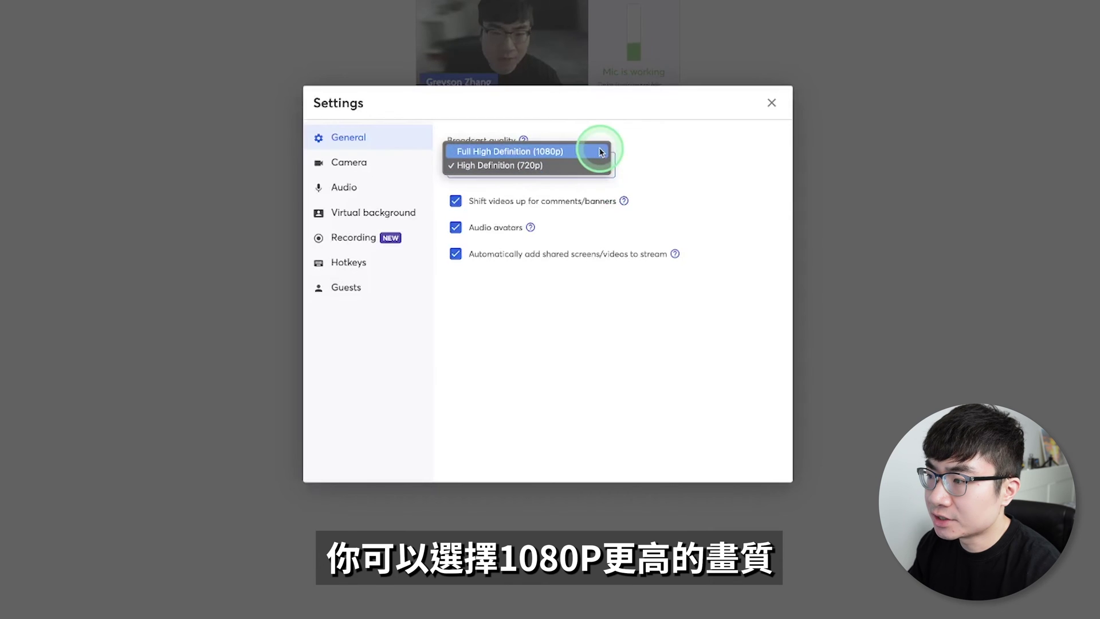
click(601, 152)
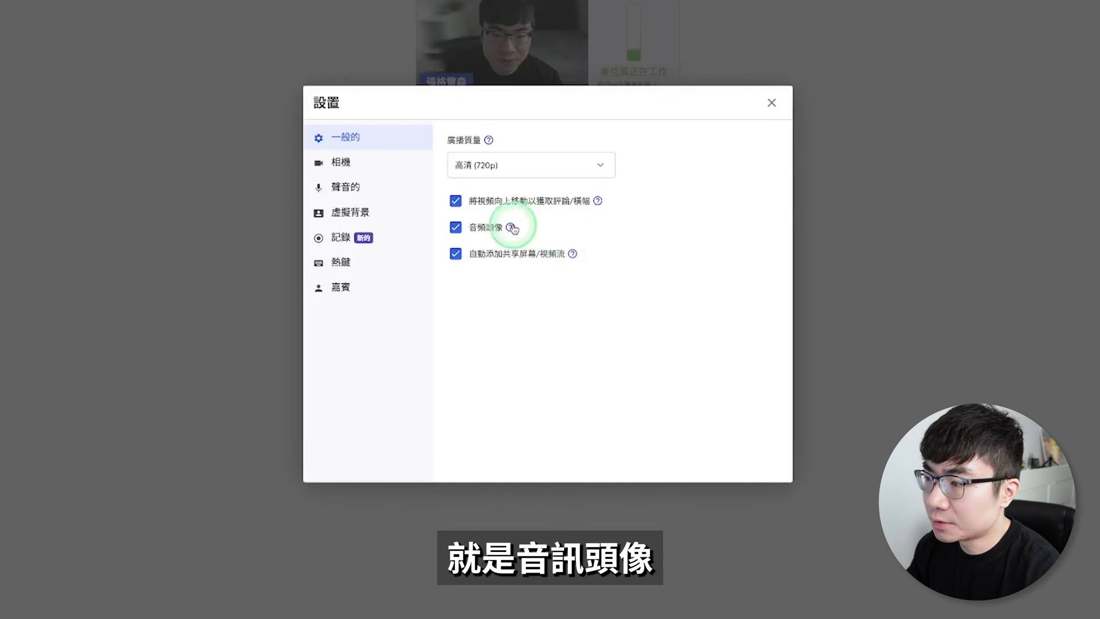
mouse_move(510, 228)
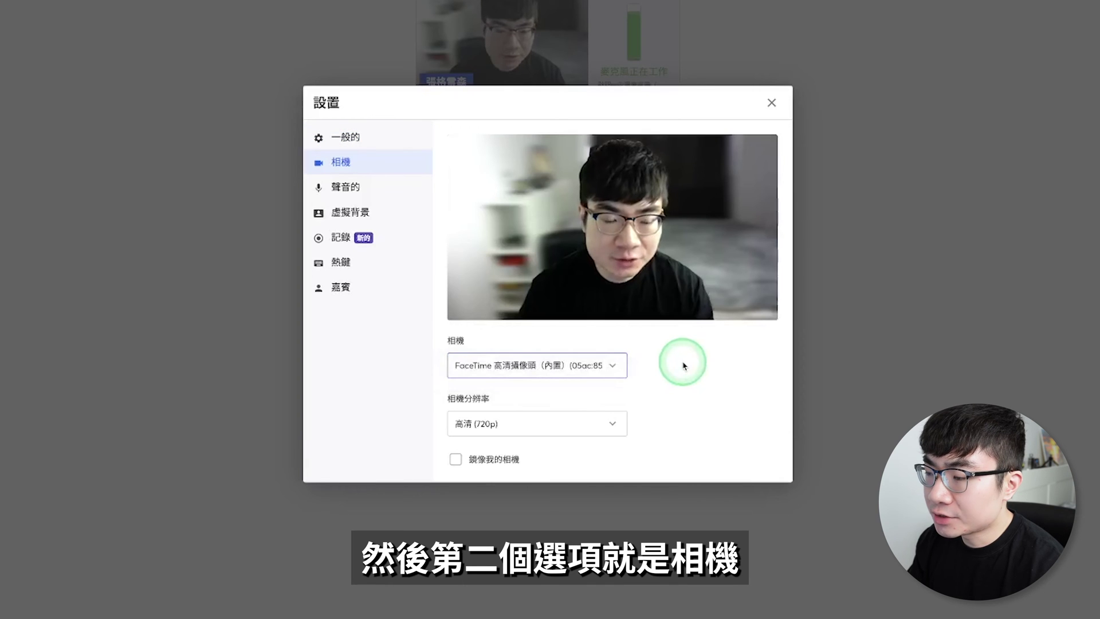
- Review the available cameras and camera resolutions, keeping the built-in FaceTime camera at 720p
click(596, 367)
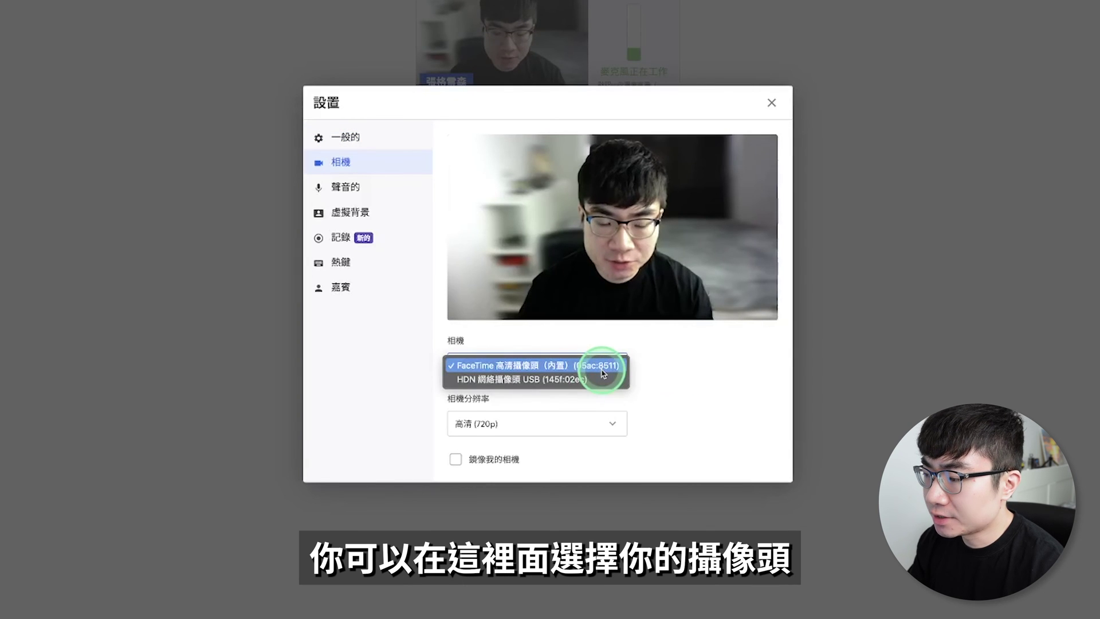
click(596, 367)
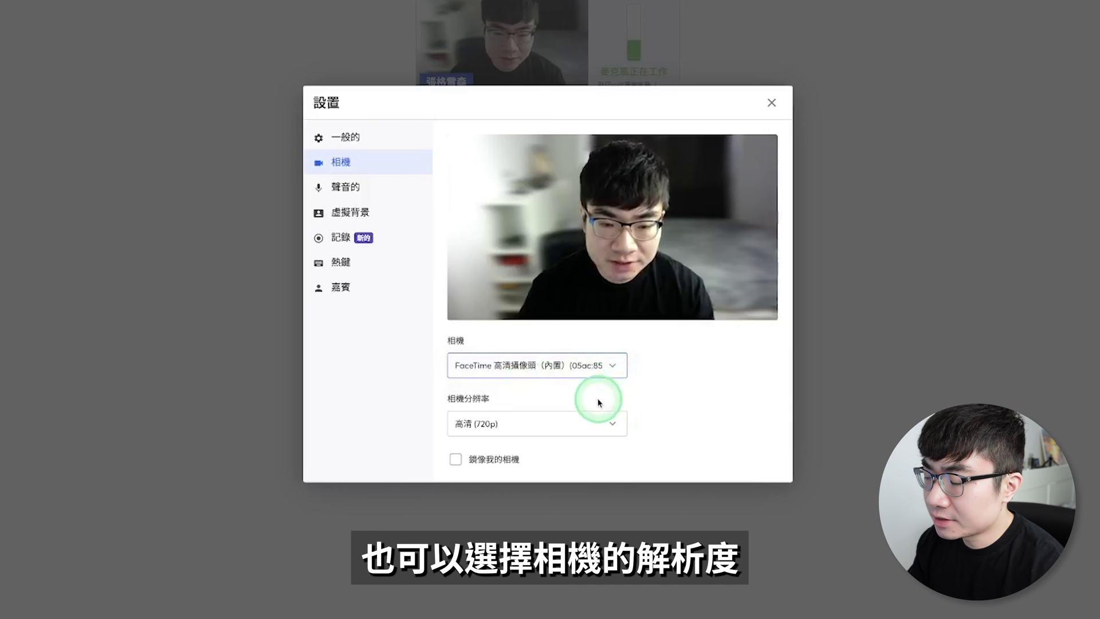
click(612, 427)
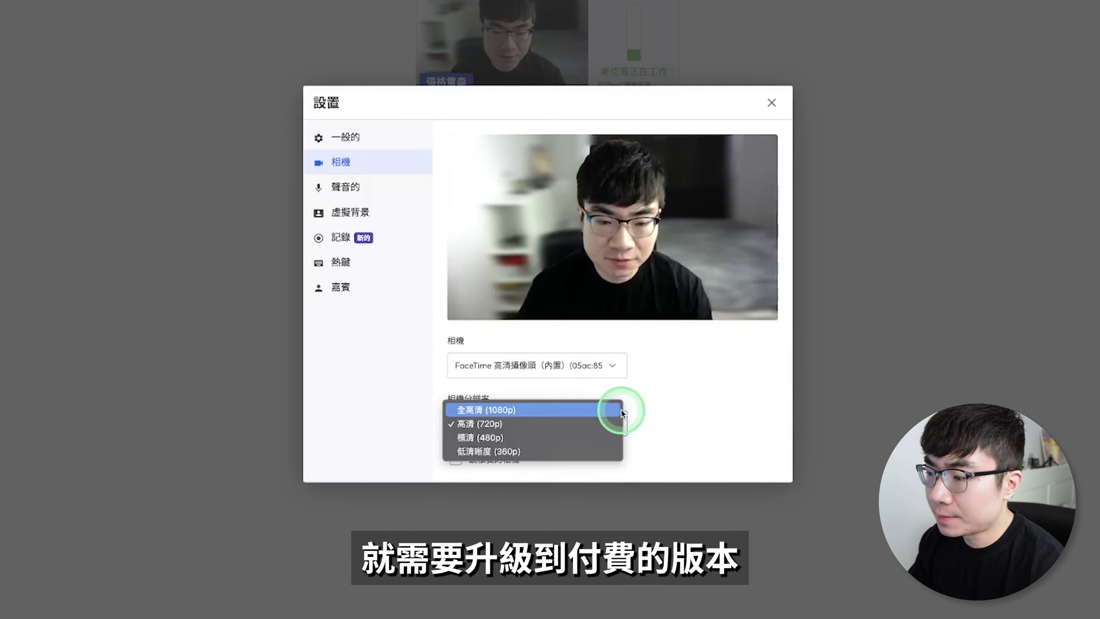
click(498, 424)
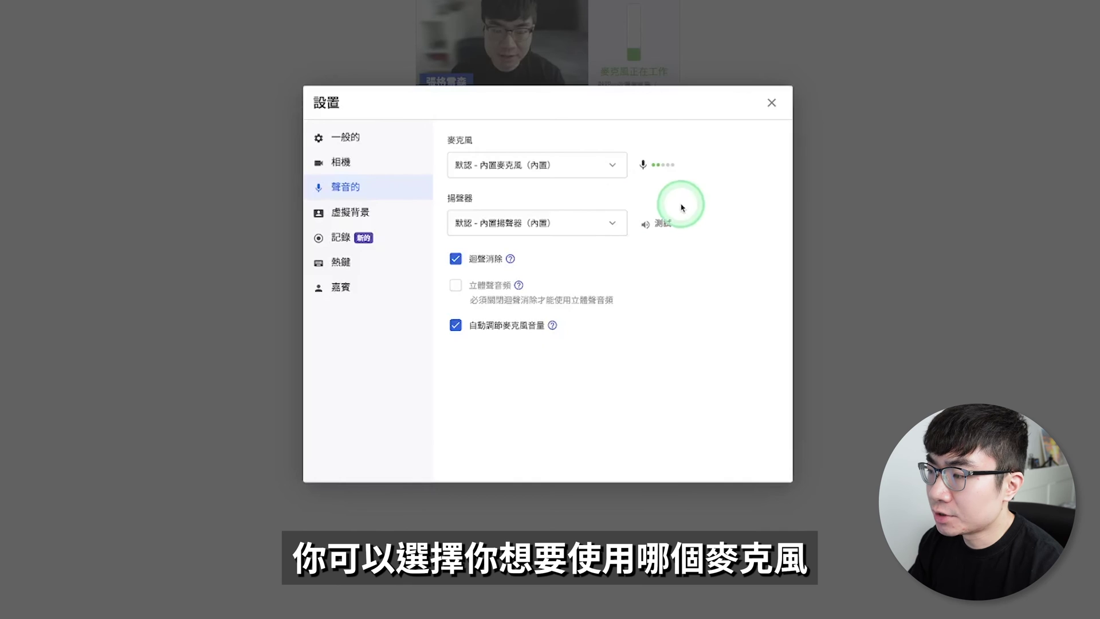
- Review the available microphones, keeping the default built-in one, and test the speaker
click(613, 165)
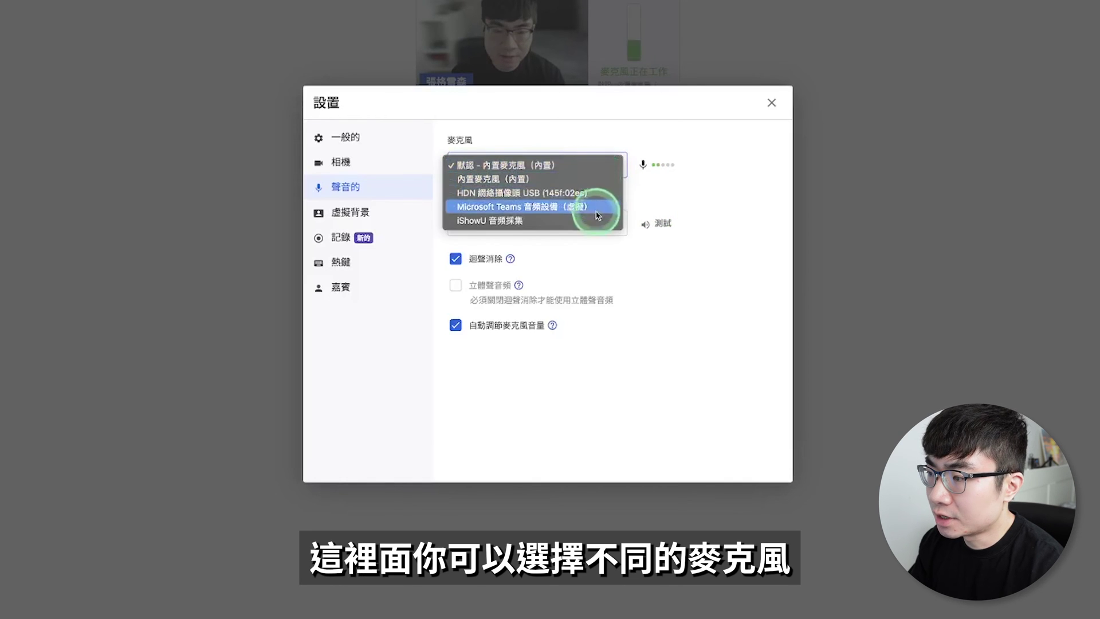
click(616, 167)
click(653, 227)
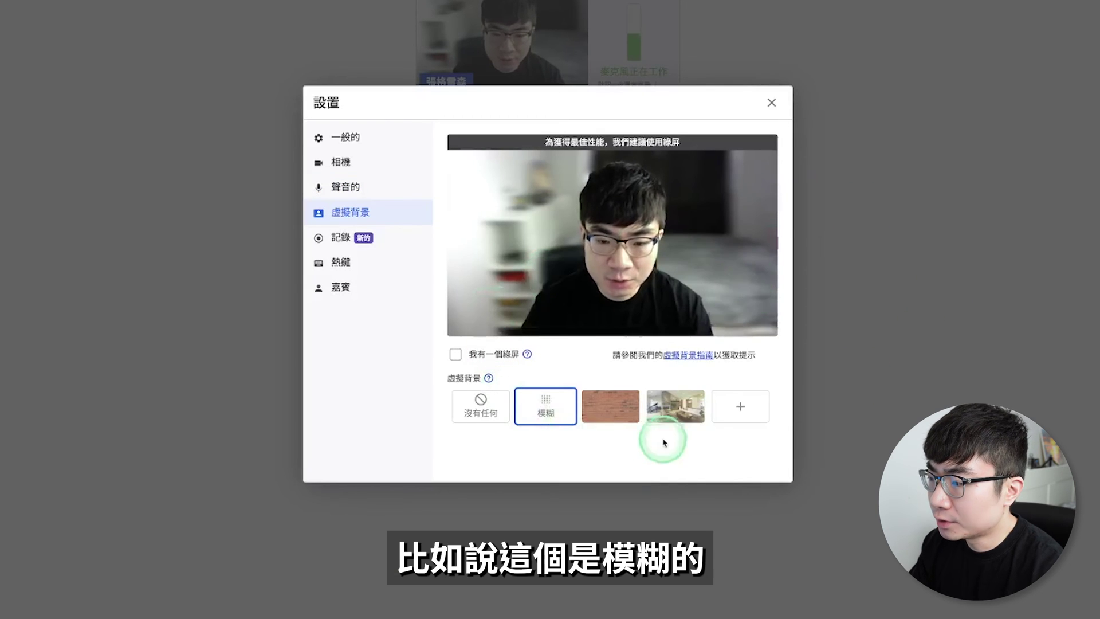
- Try the brick wall and living room images as virtual backgrounds
click(609, 406)
click(680, 416)
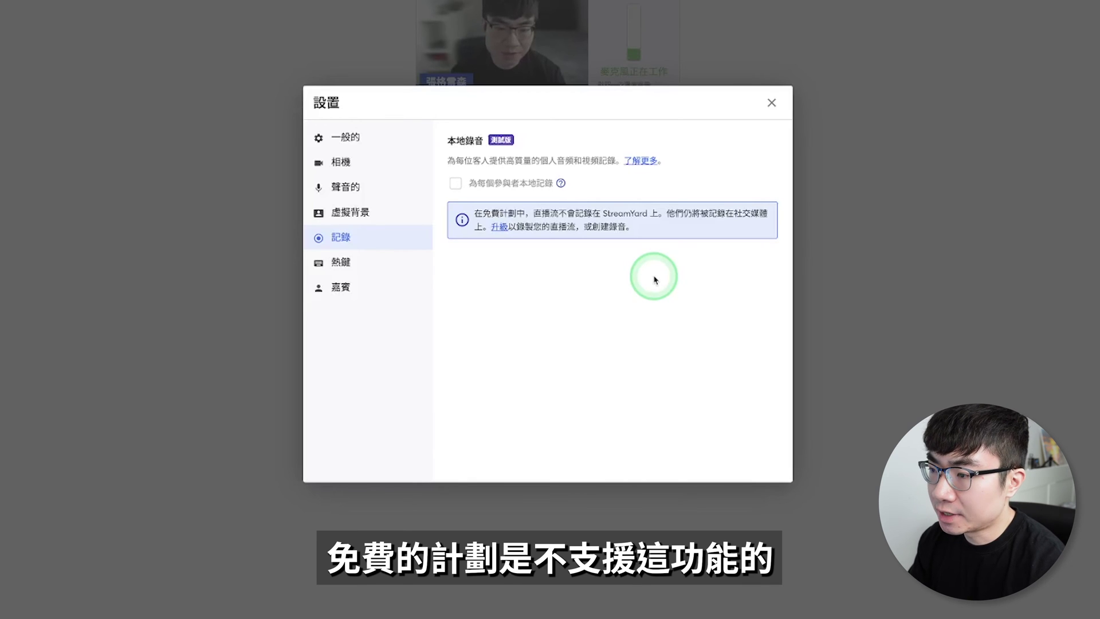
- Look over the hotkey assignments and the guest settings
click(359, 262)
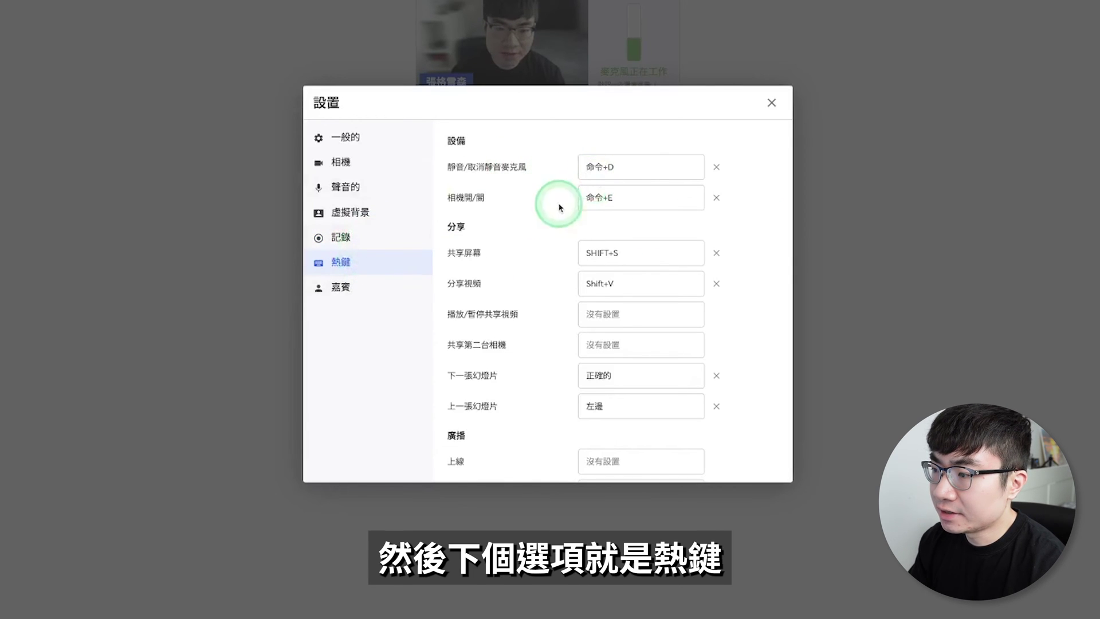
click(343, 287)
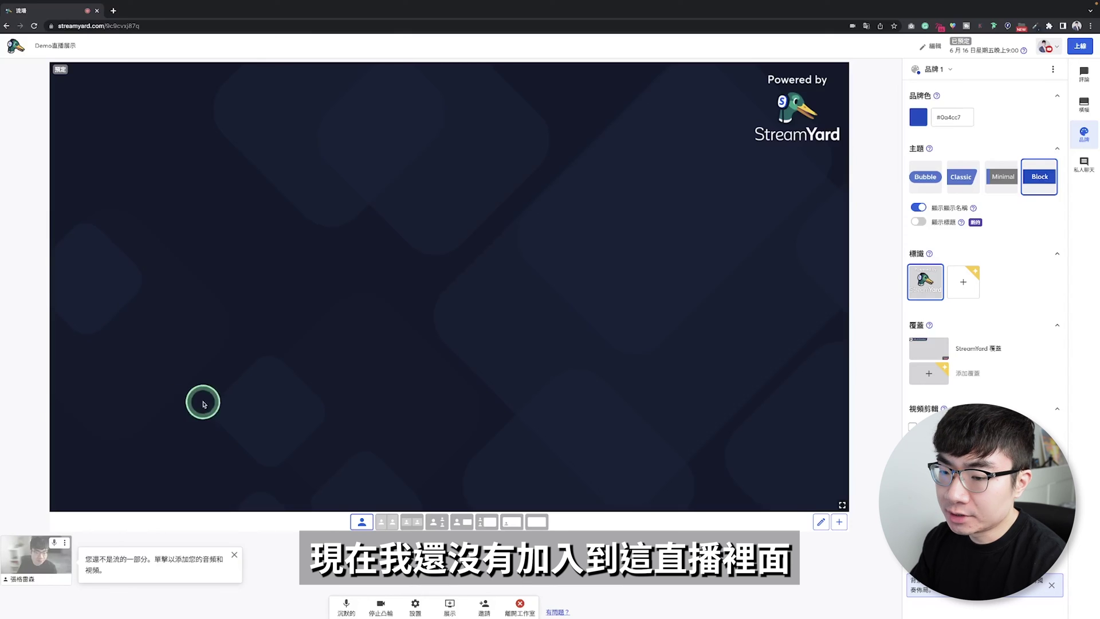
- Add the host's own camera and audio to the stream
mouse_move(40, 562)
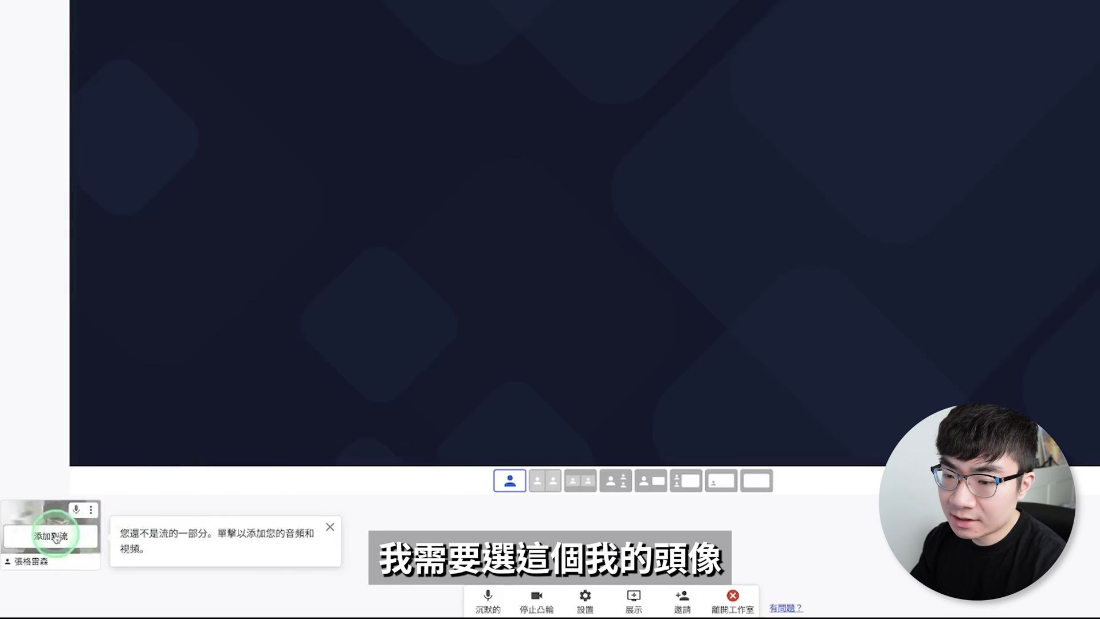
click(67, 542)
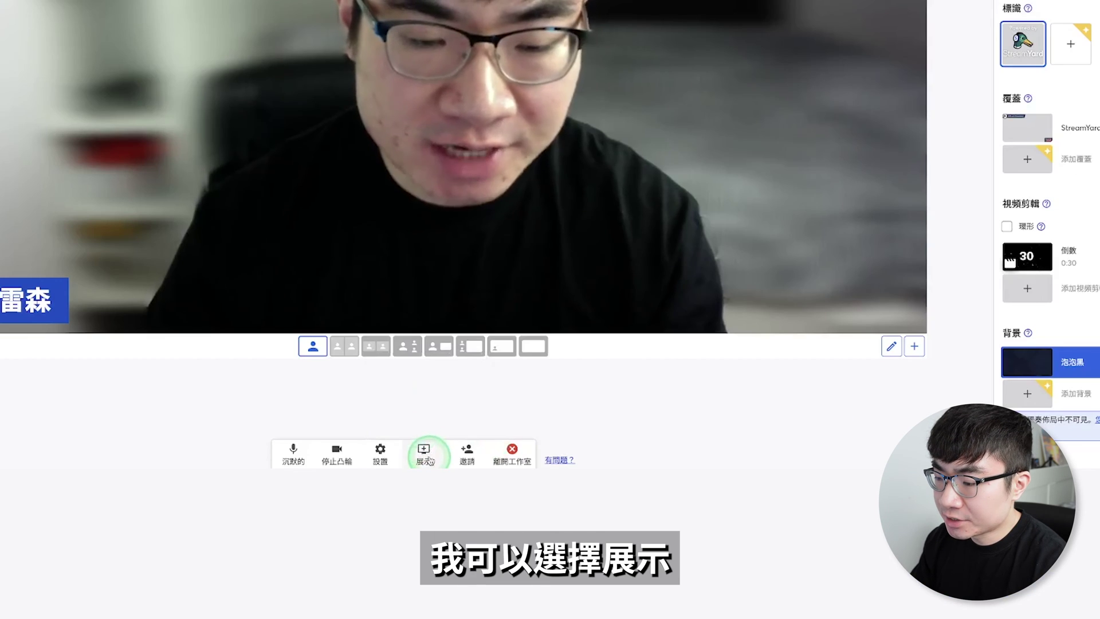
- Add the YouTube後台數據解析 slide deck to the studio and put it on the stream
click(429, 460)
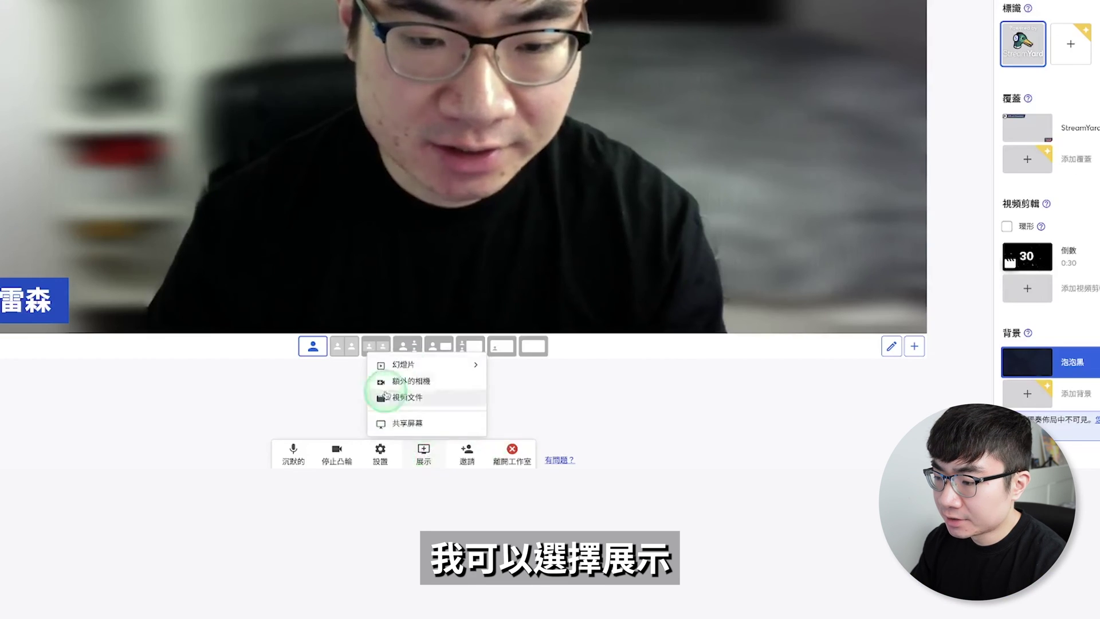
click(430, 367)
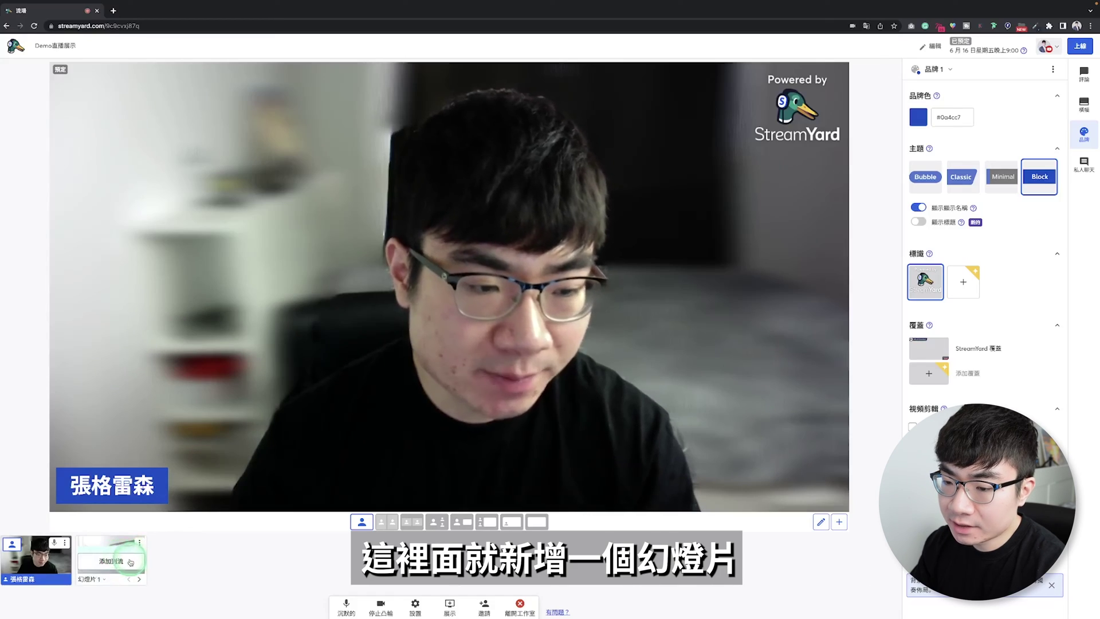
click(119, 562)
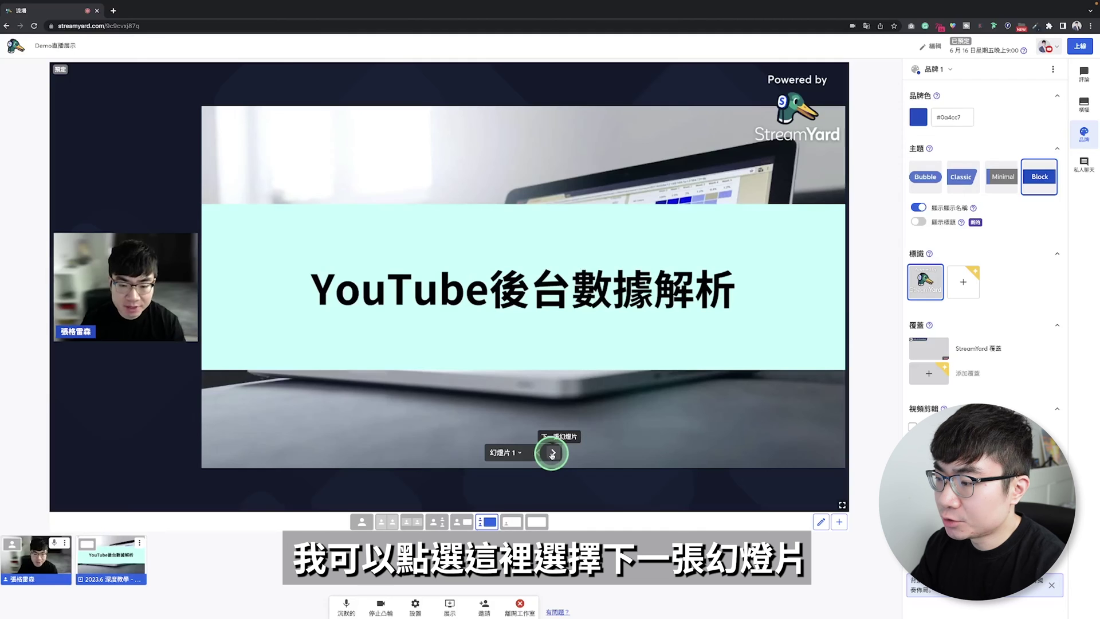
- Advance the presentation to the second slide and back, and take the deck off the stream
click(552, 454)
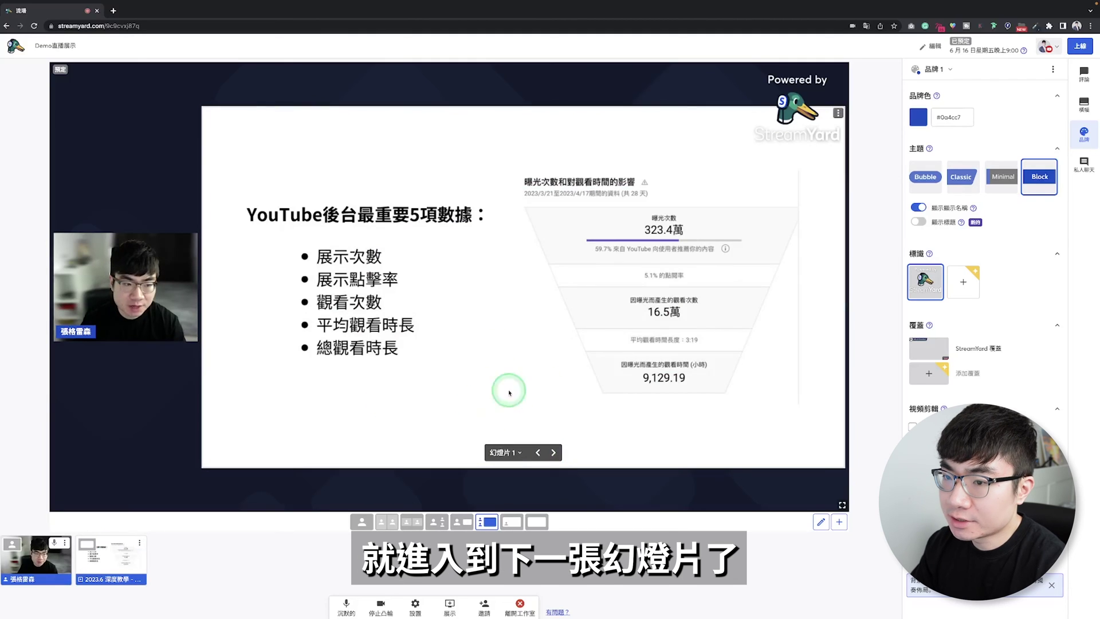
click(539, 455)
mouse_move(129, 561)
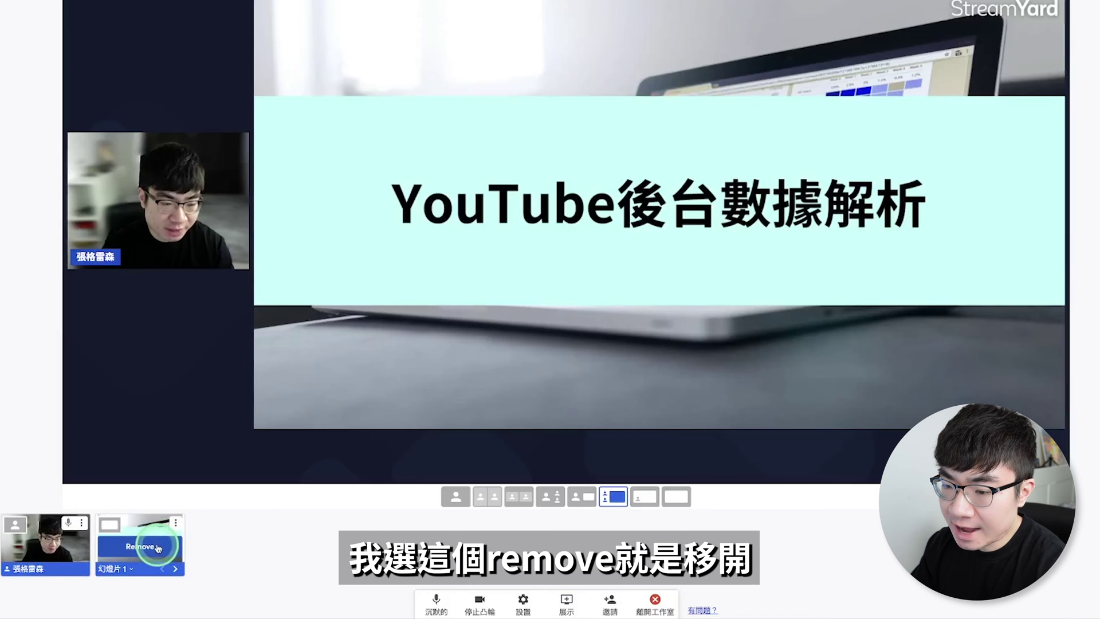
click(158, 548)
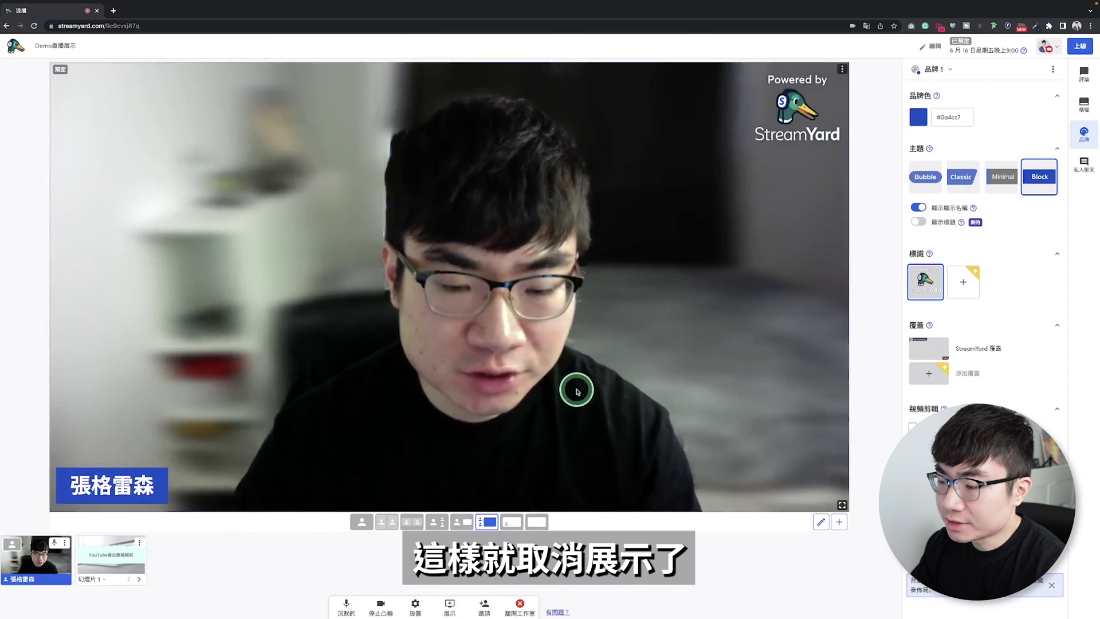
- Share the browser tab with the YouTube channel page in the studio
click(450, 607)
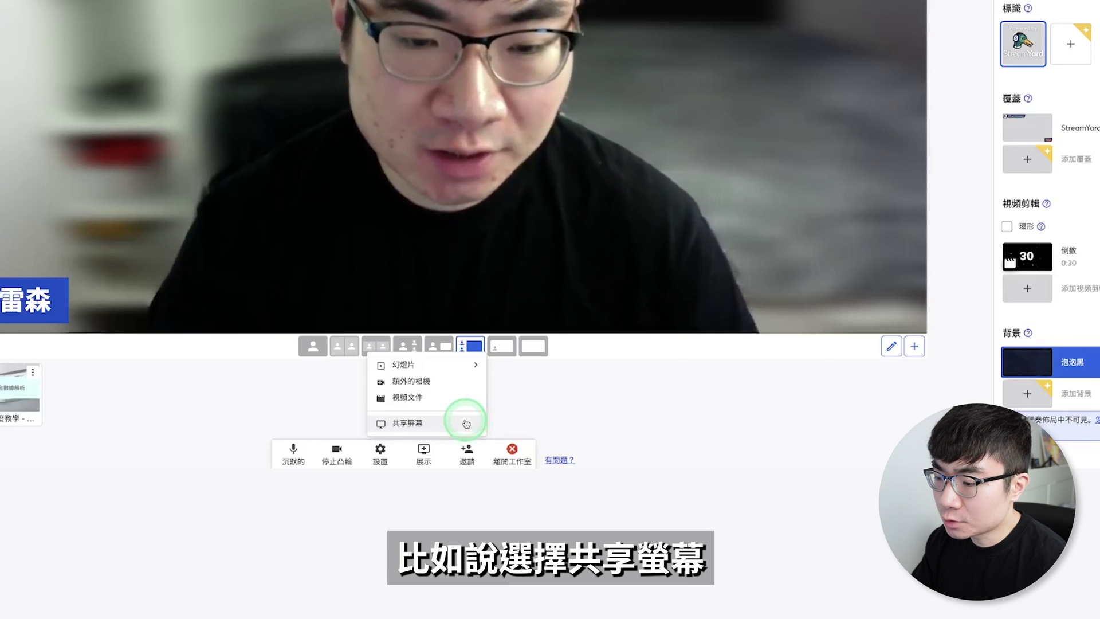
click(466, 423)
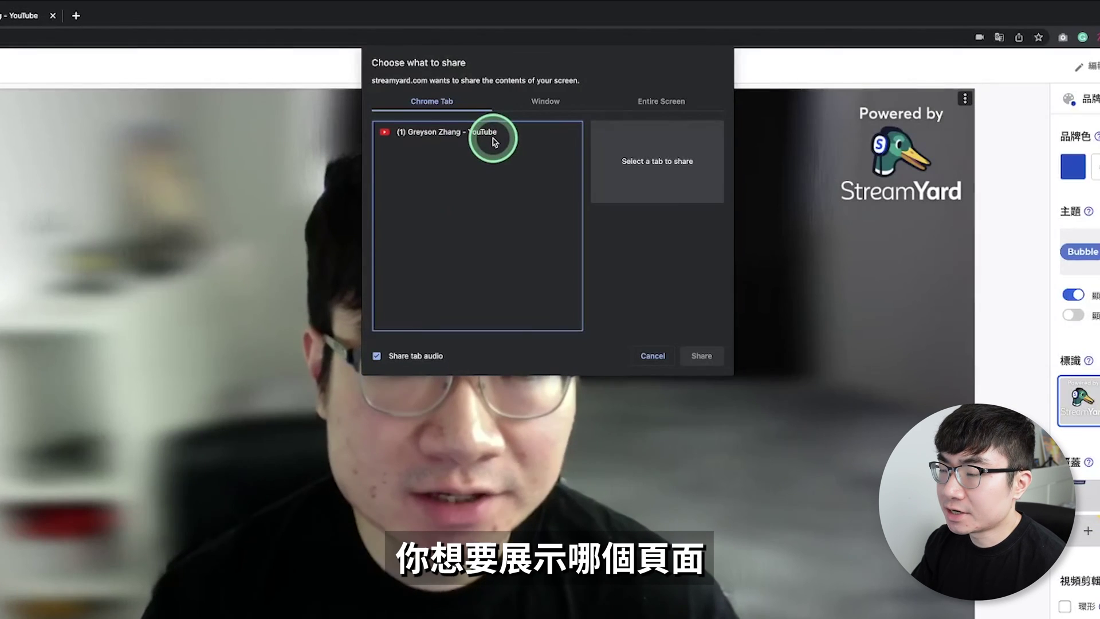
click(486, 133)
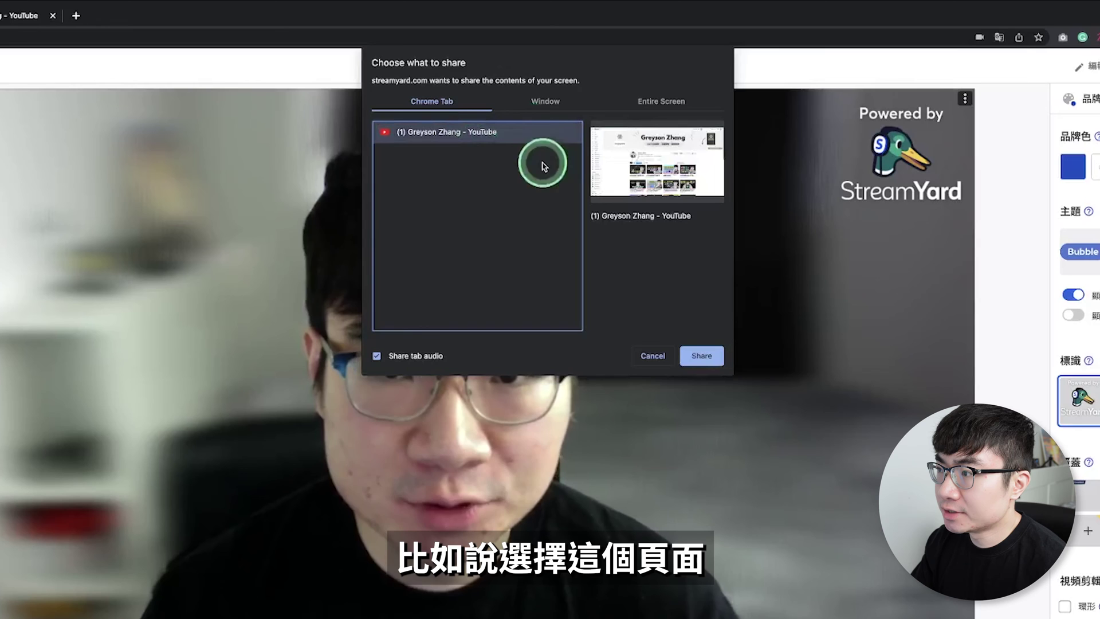
click(702, 357)
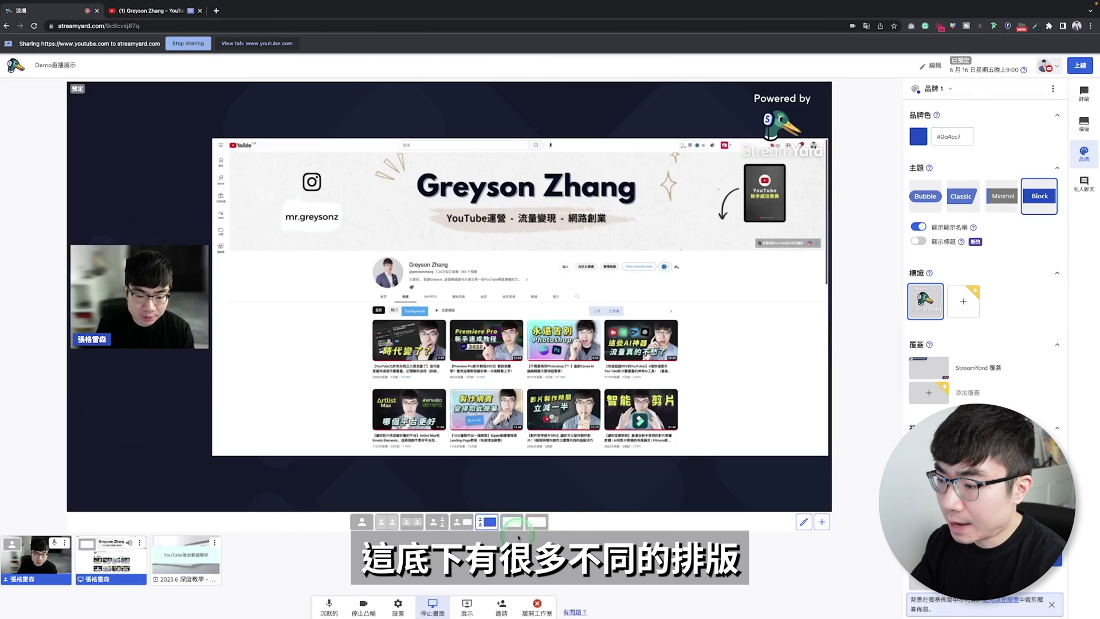
- Try the side-by-side, picture-in-picture and cinema layouts, and return to the layout with the small host camera beside the large shared screen
click(465, 522)
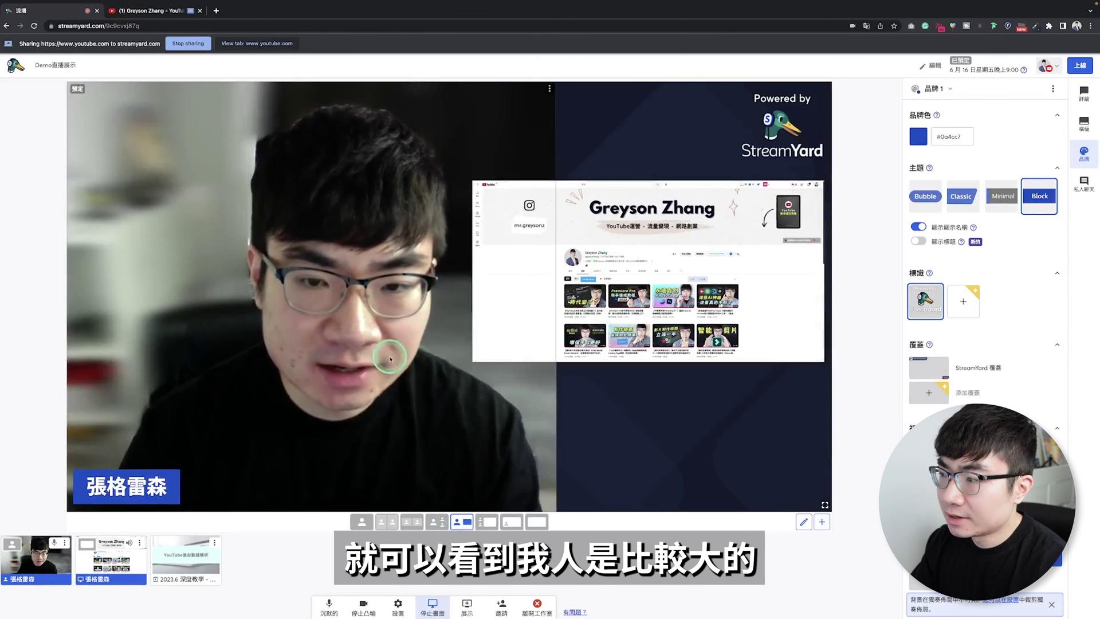
key(shift+7)
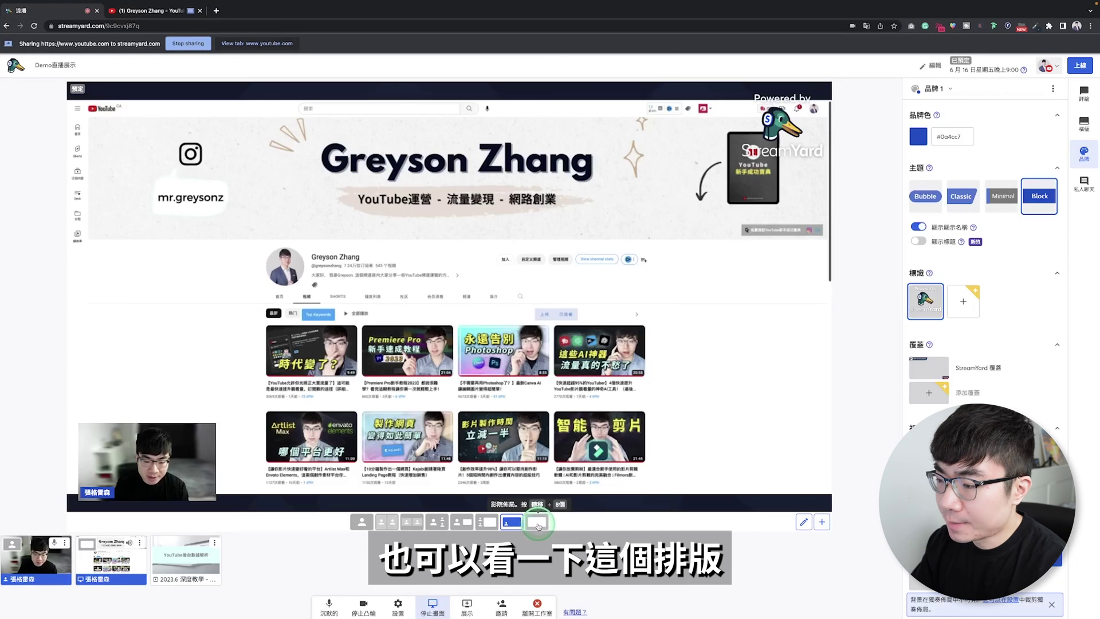
click(538, 522)
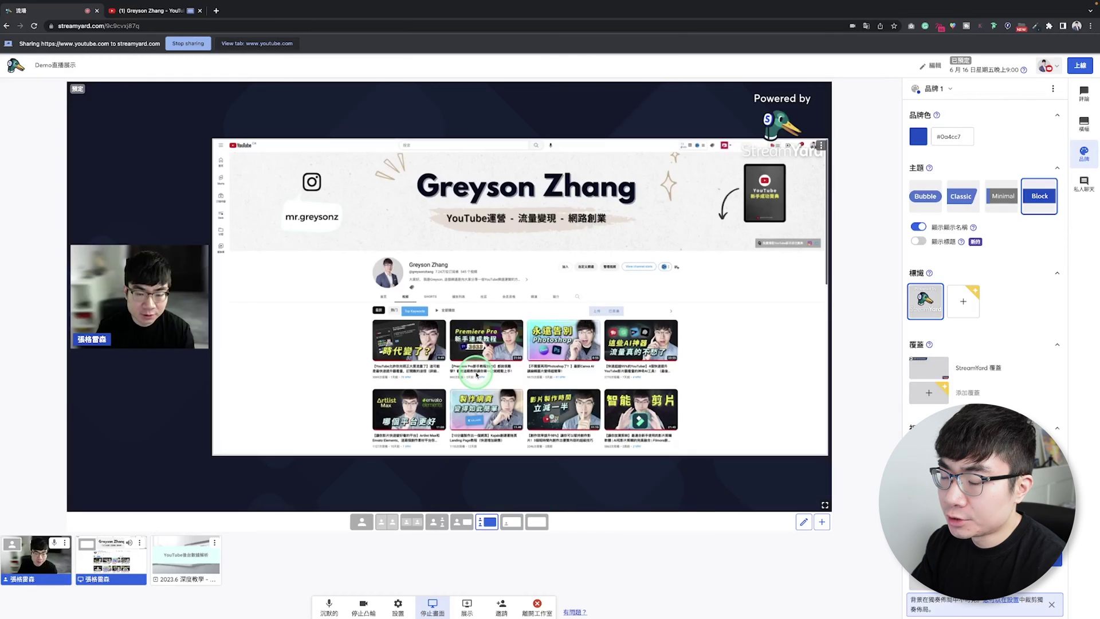
click(477, 375)
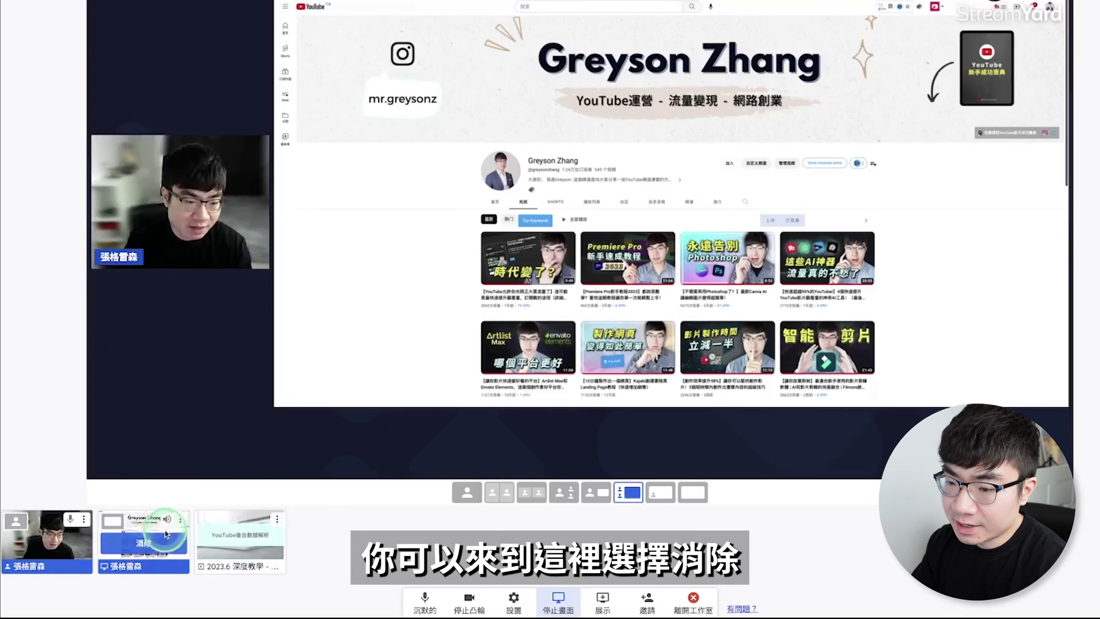
- Take the shared YouTube tab off the stream and remove both it and the slide deck from the studio
mouse_move(119, 561)
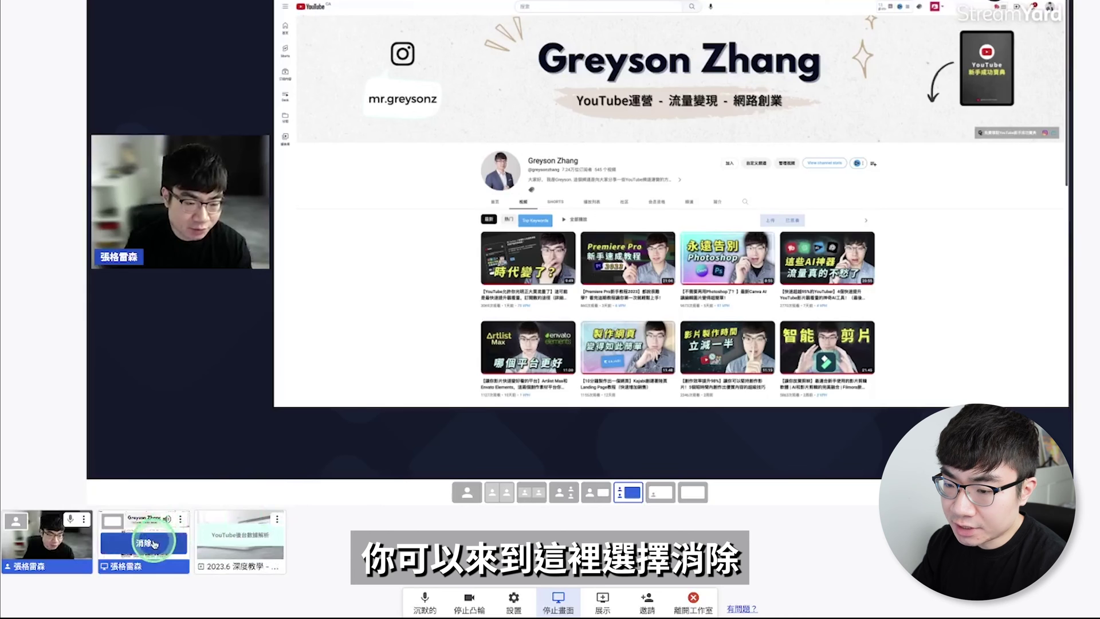
click(154, 543)
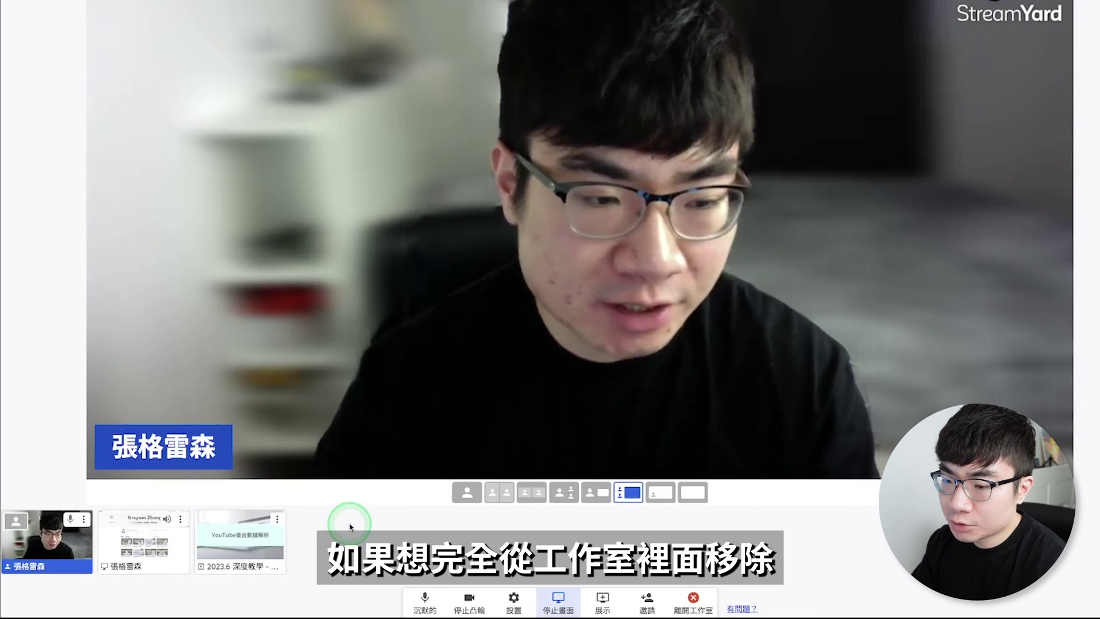
click(181, 520)
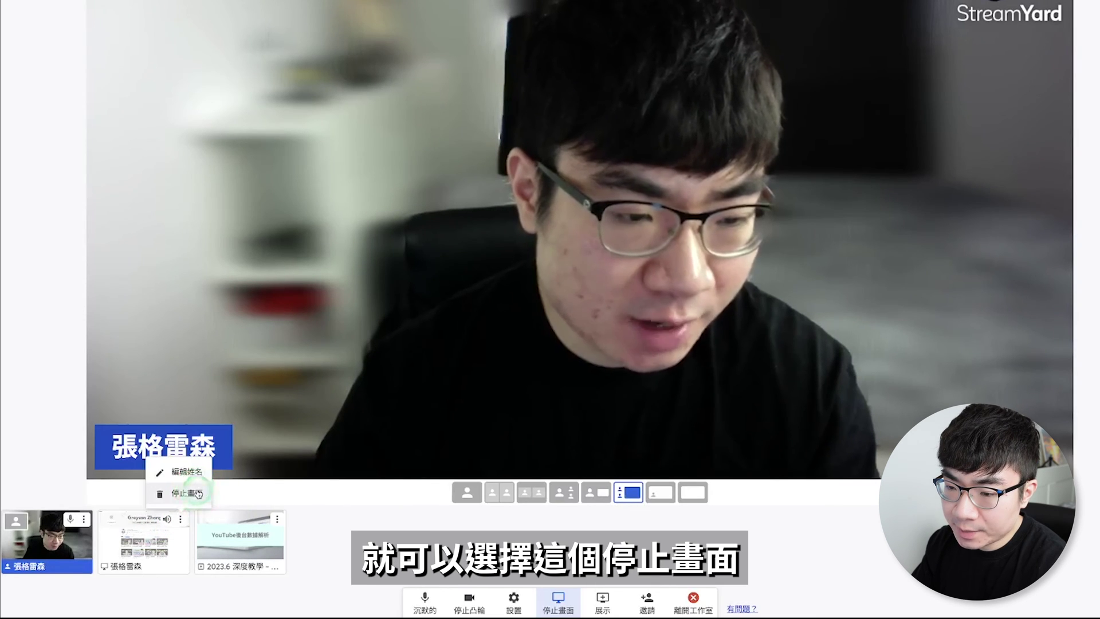
click(197, 494)
click(181, 519)
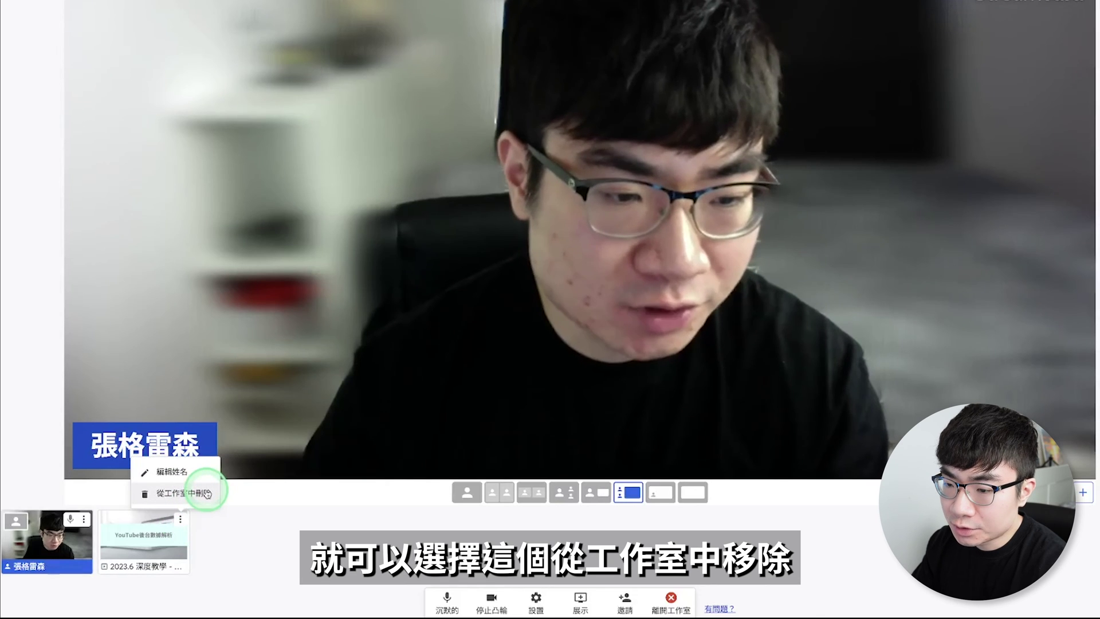
click(205, 494)
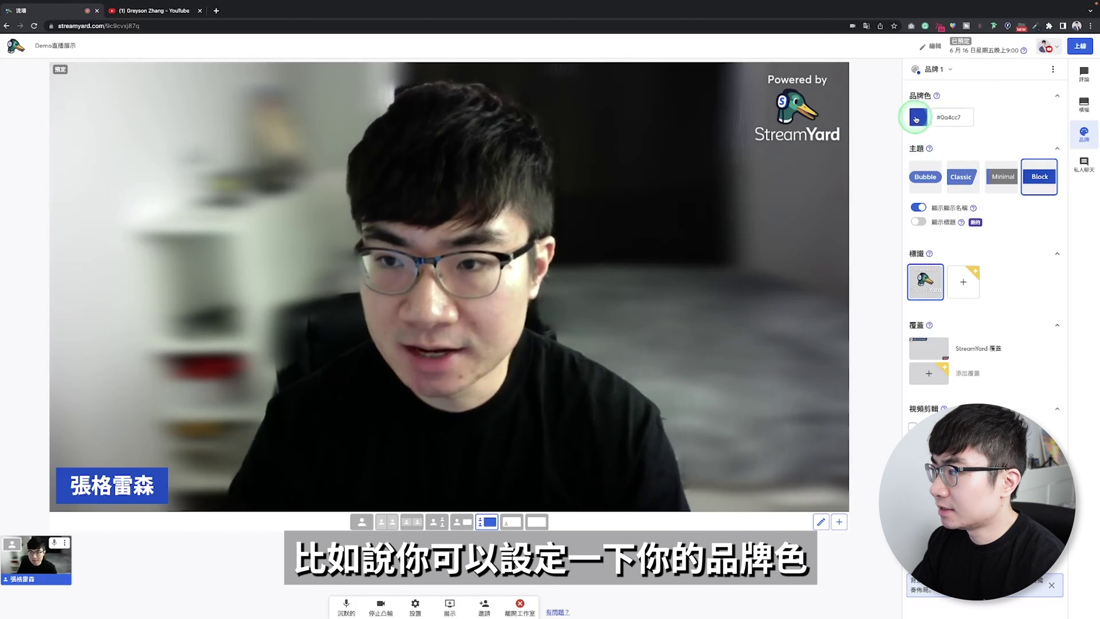
- Set the brand colour to the red #ff2100
click(918, 117)
click(939, 177)
click(920, 228)
click(946, 116)
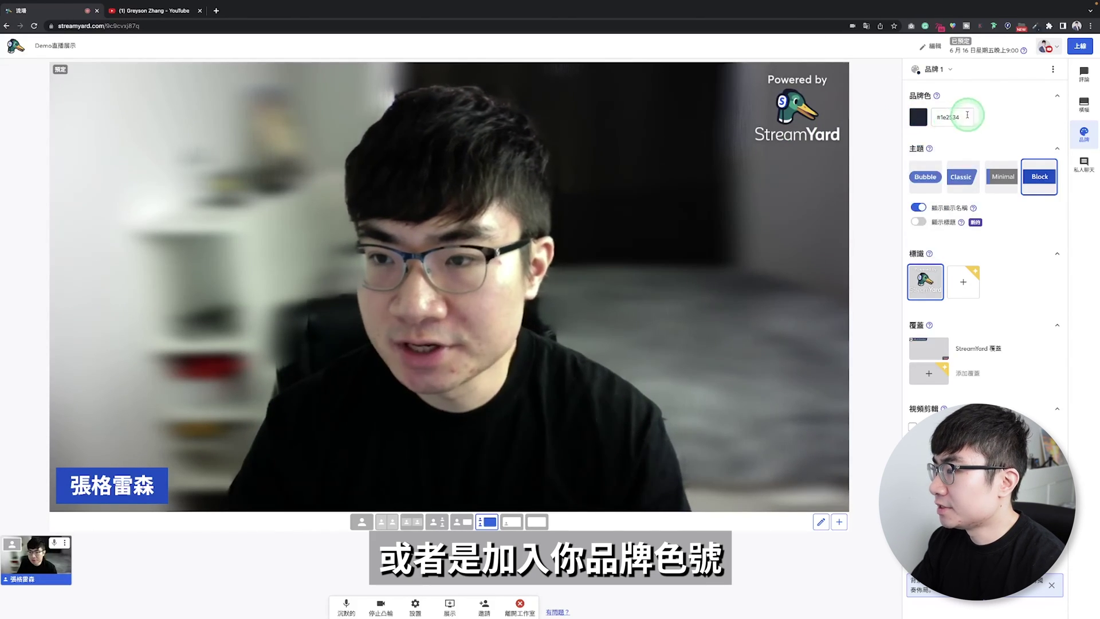
key(ctrl+a)
text(#ff2100)
click(963, 172)
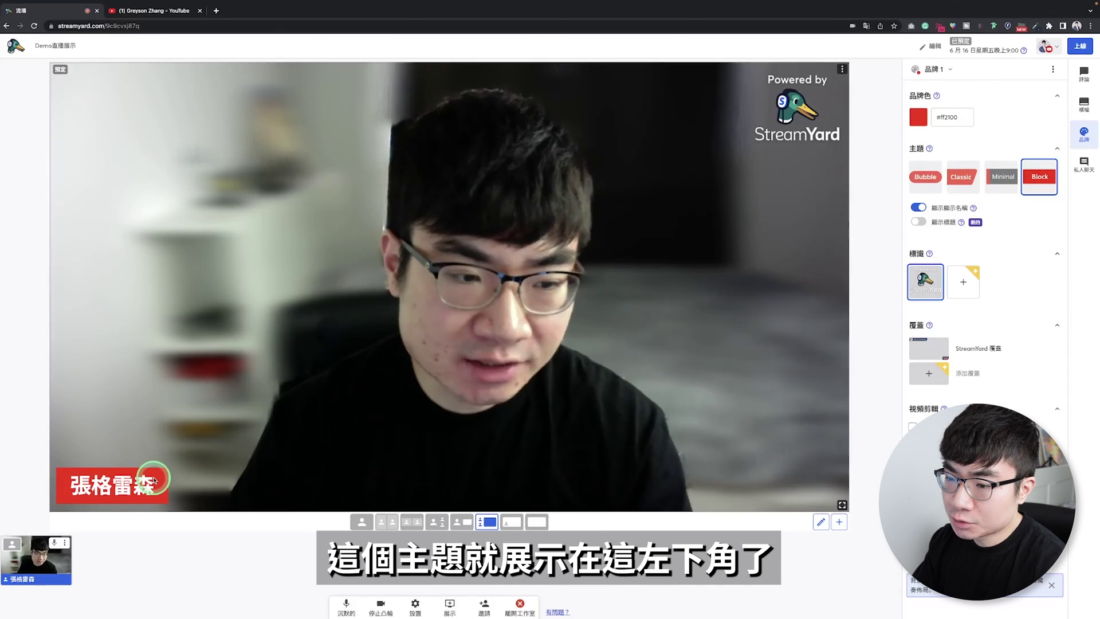
- Preview the Bubble and Classic themes, choose Minimal, and switch the display names off and on again
click(925, 177)
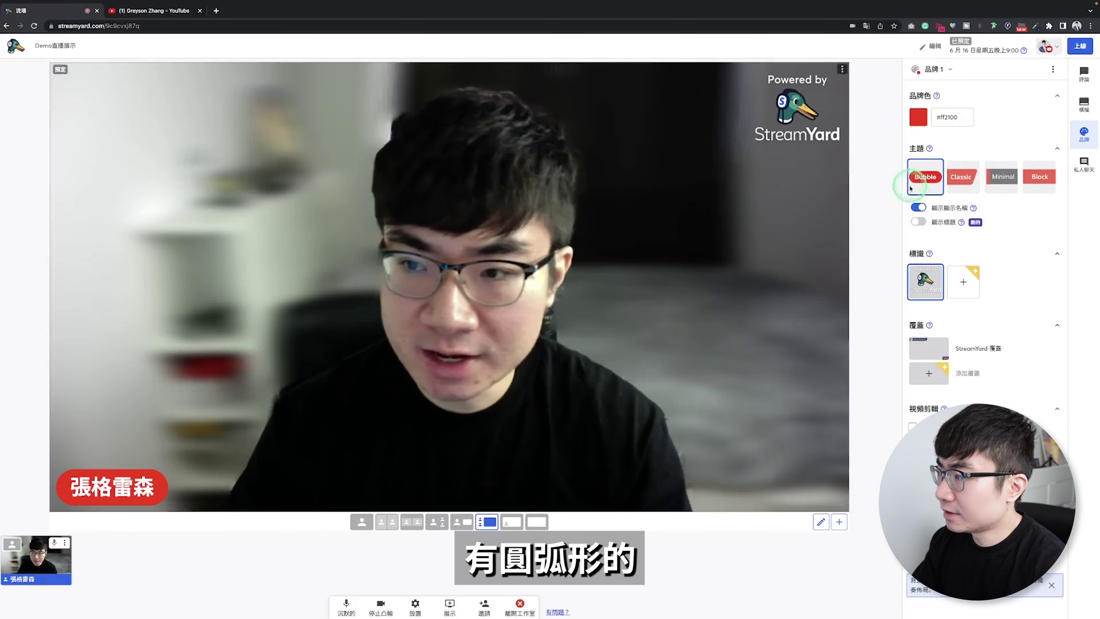
click(962, 177)
click(1003, 178)
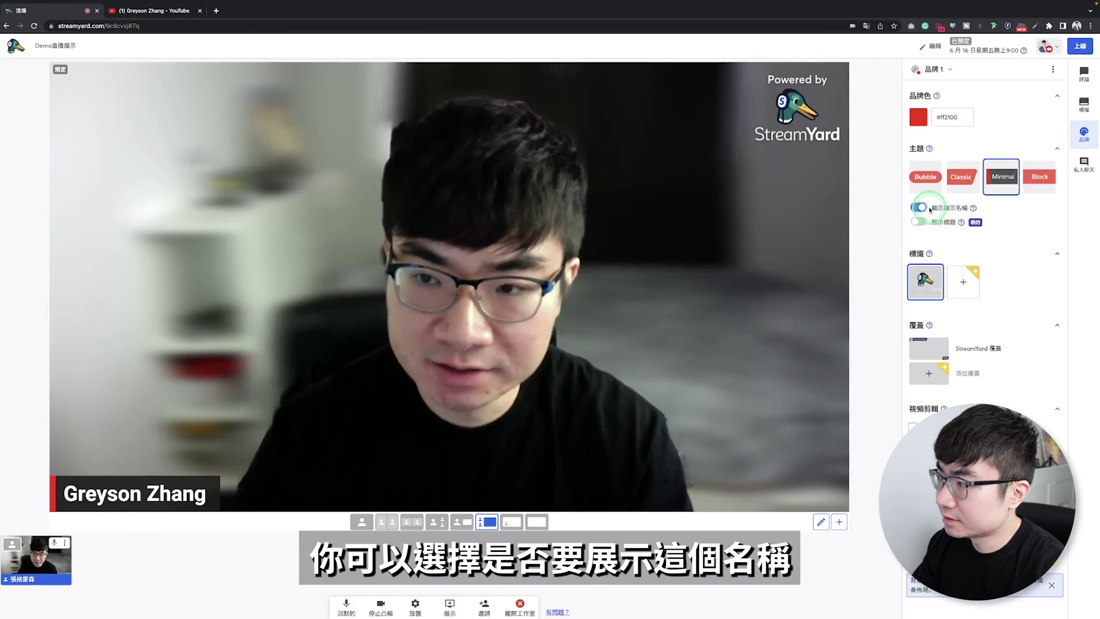
click(920, 207)
click(919, 207)
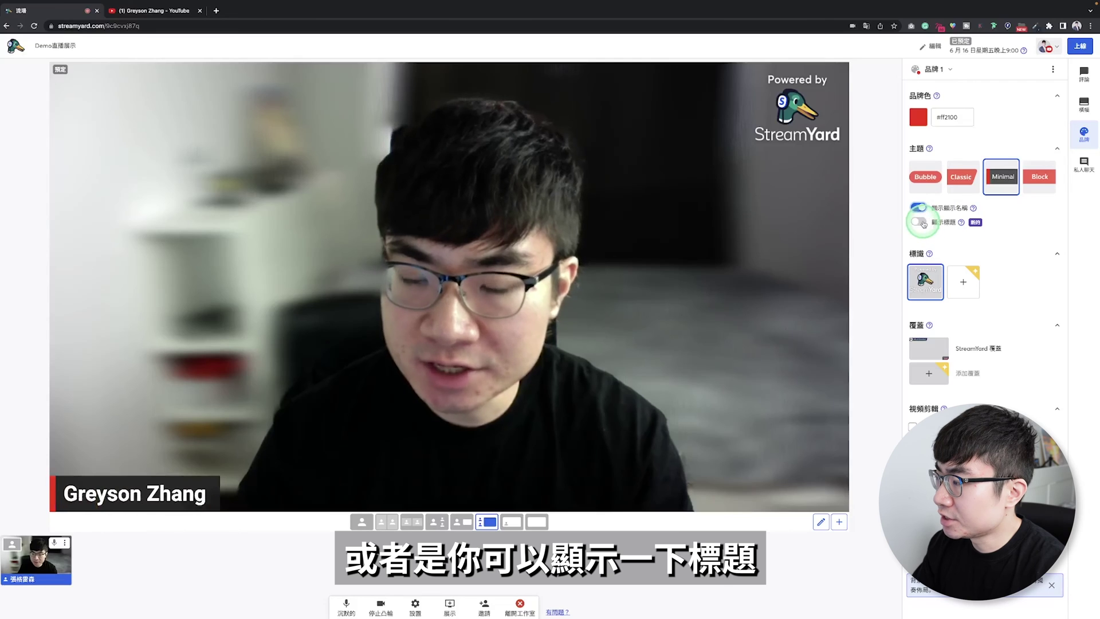
- Enable display titles, save "YouTube頻道運營導師" as the host's title, and switch the titles off again
click(920, 223)
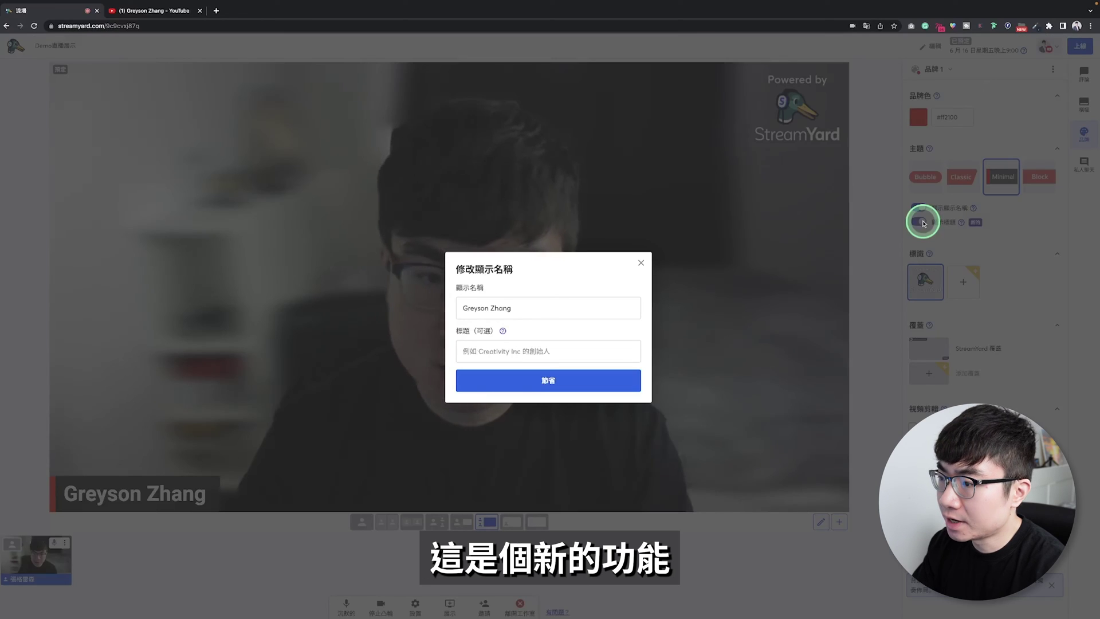
click(492, 286)
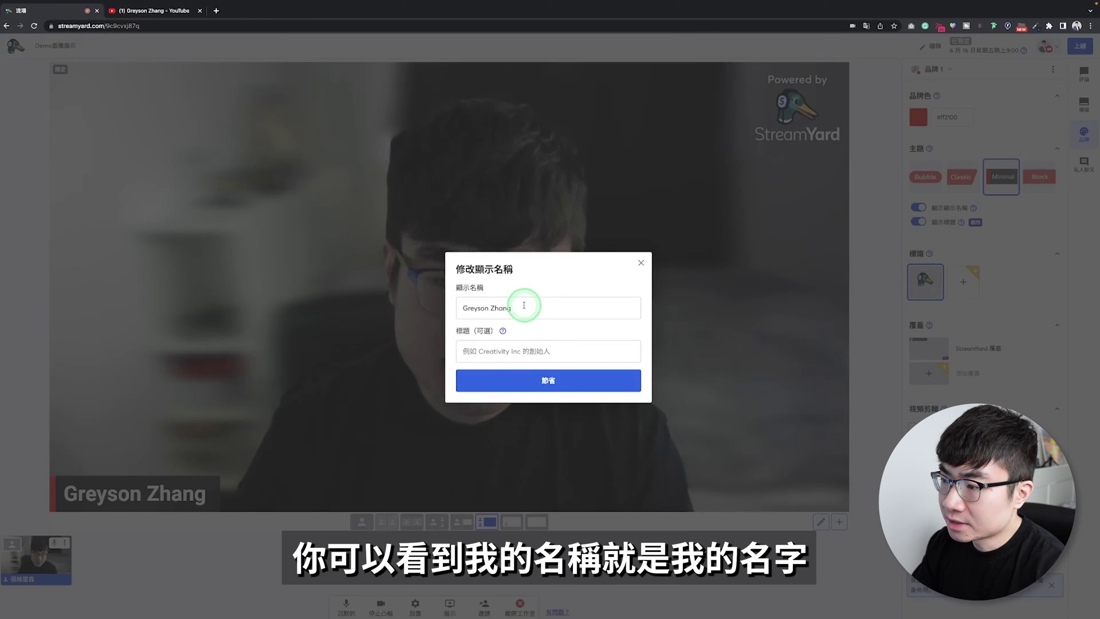
click(552, 343)
text(YouTube頻道運營導師)
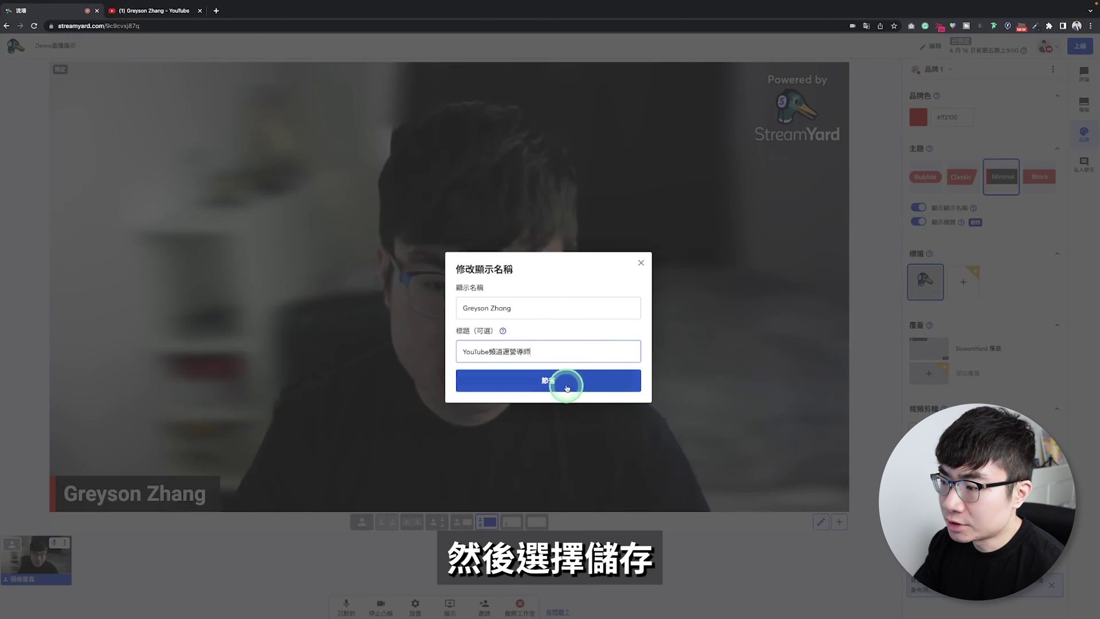
click(566, 387)
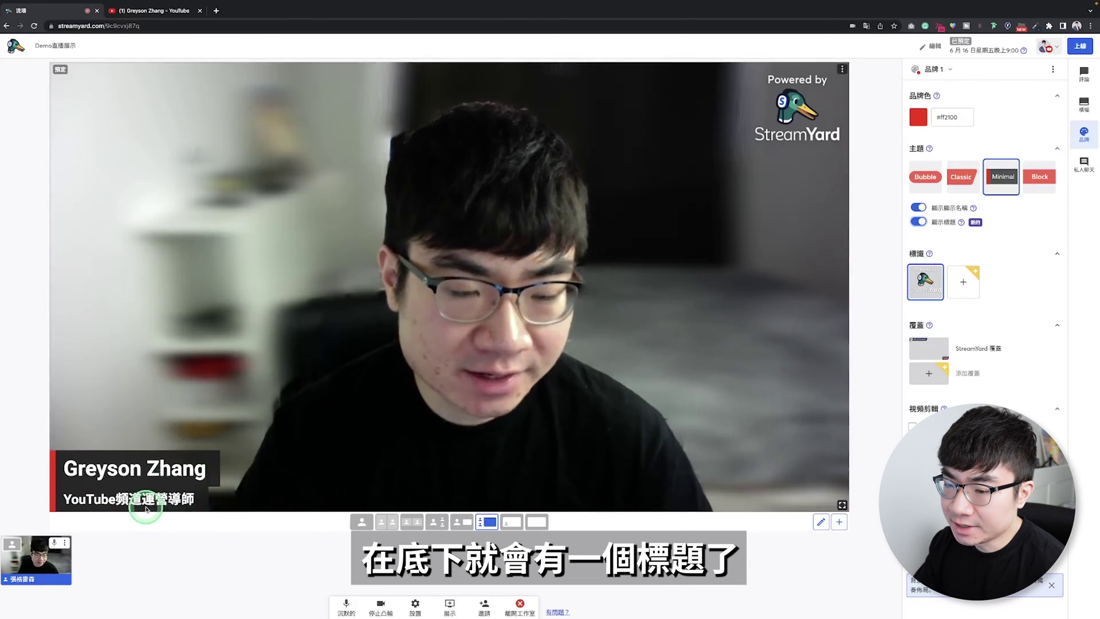
click(920, 221)
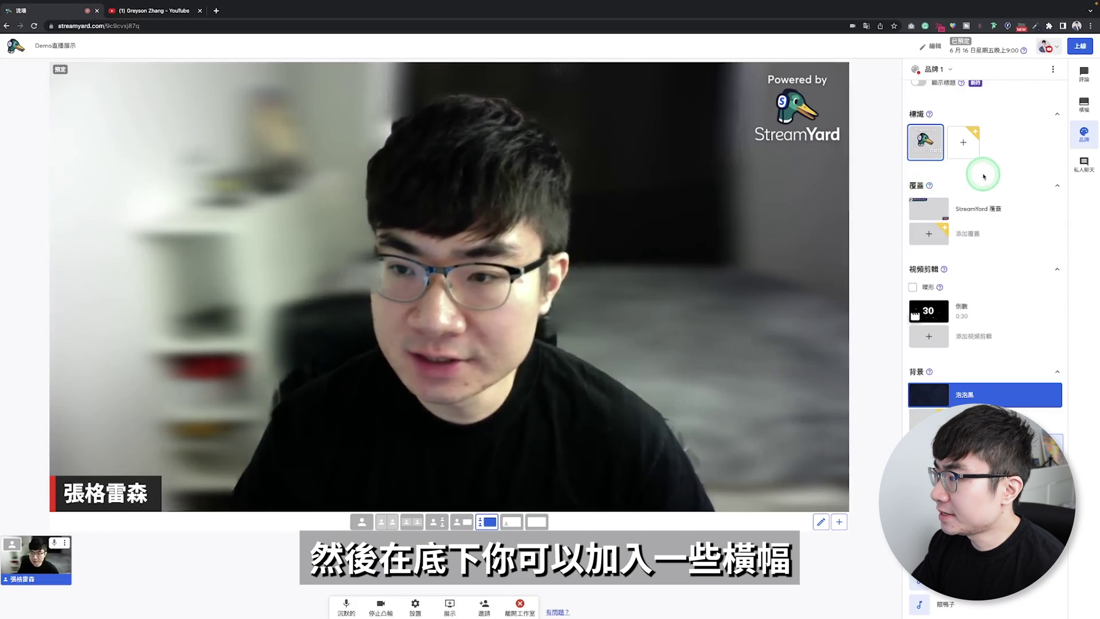
- Try the StreamYard overlay on the stream, take it off again, and look over the video clip and background options
click(984, 211)
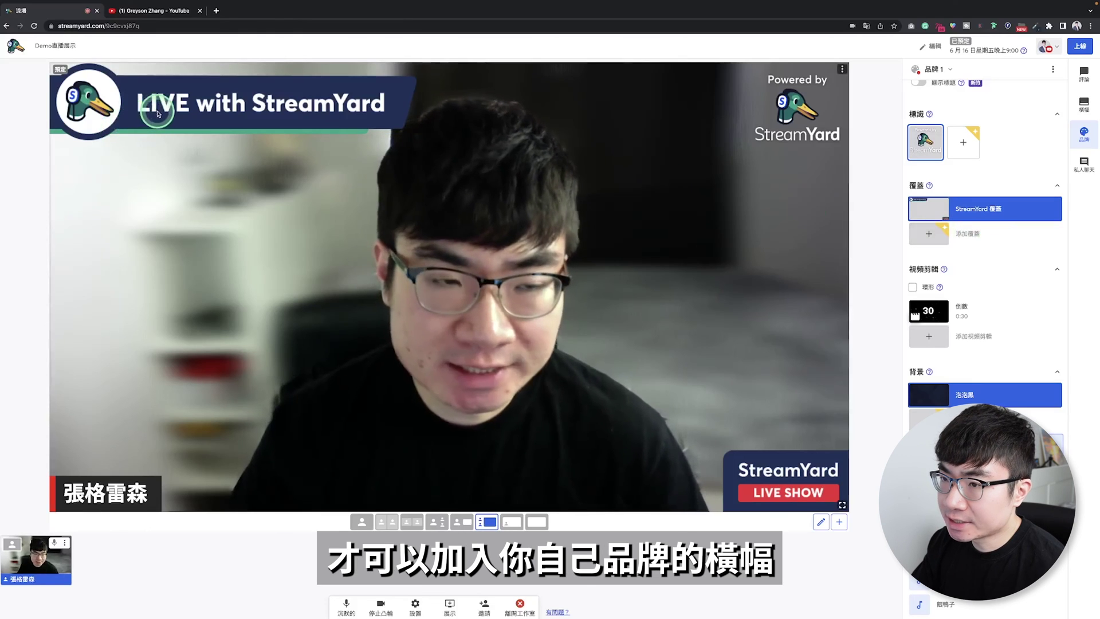
click(999, 217)
scroll(974, 235, down, 2)
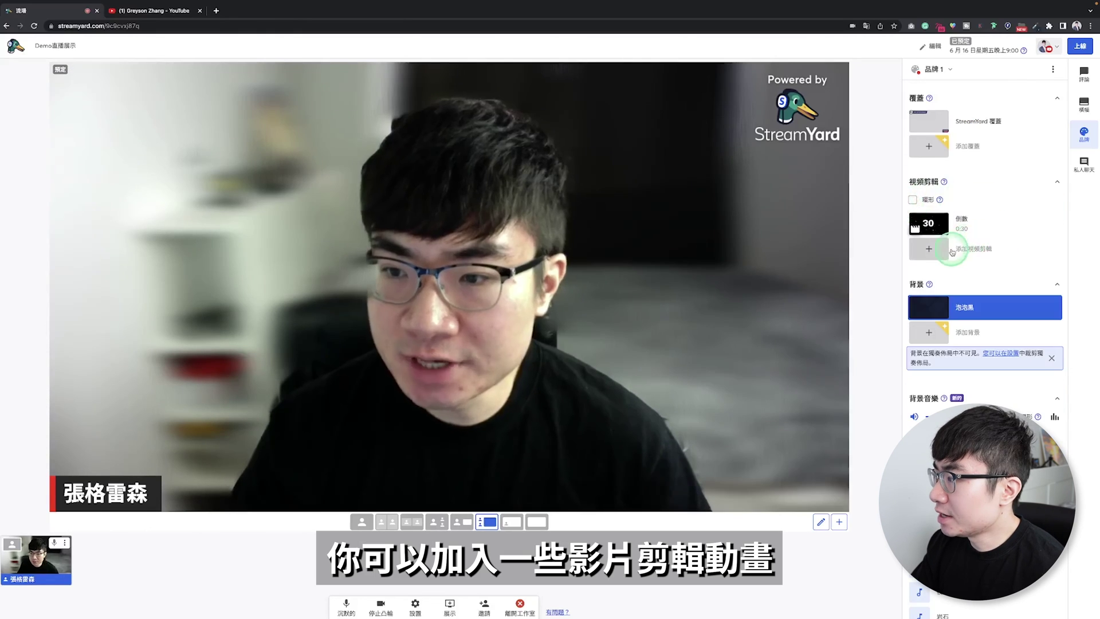
mouse_move(968, 231)
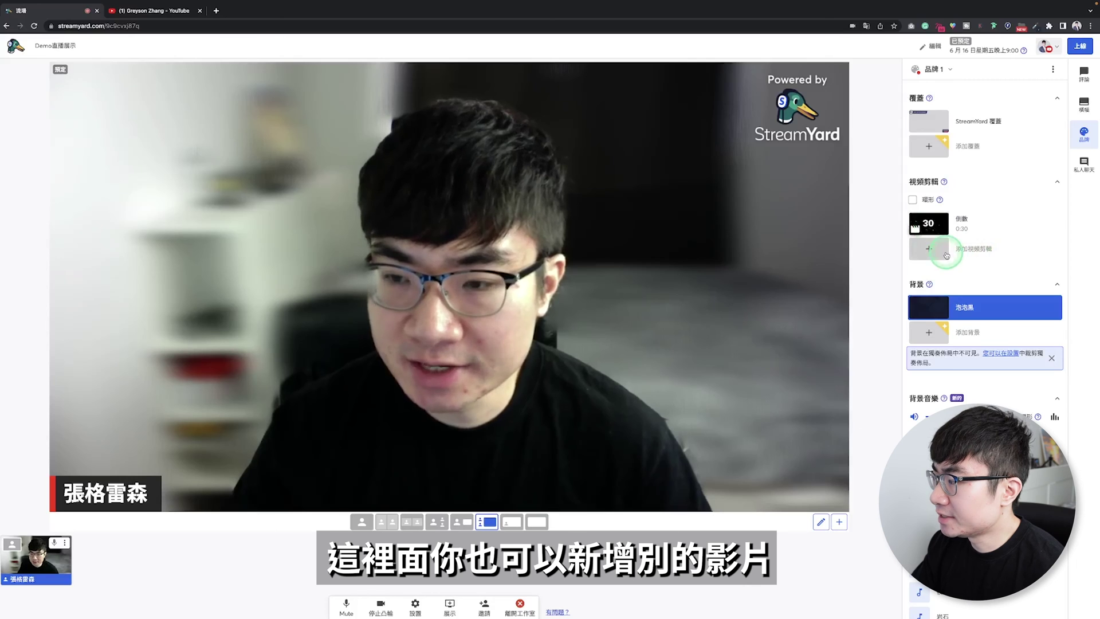
scroll(967, 256, down, 1)
mouse_move(962, 268)
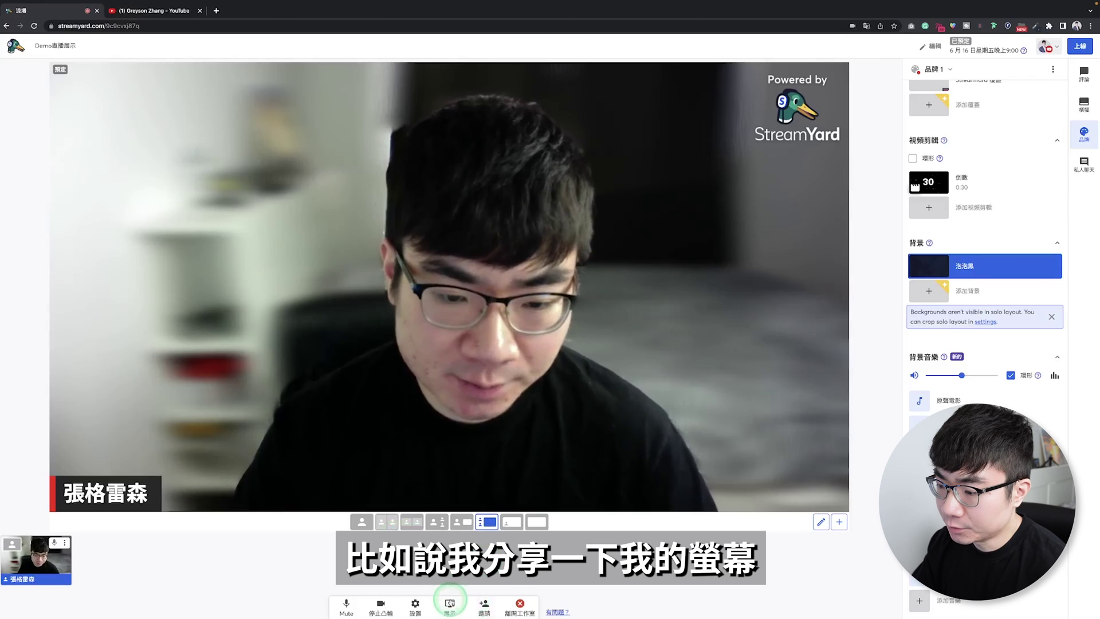
- Try sharing the screen again to preview the background behind it
click(451, 602)
click(437, 583)
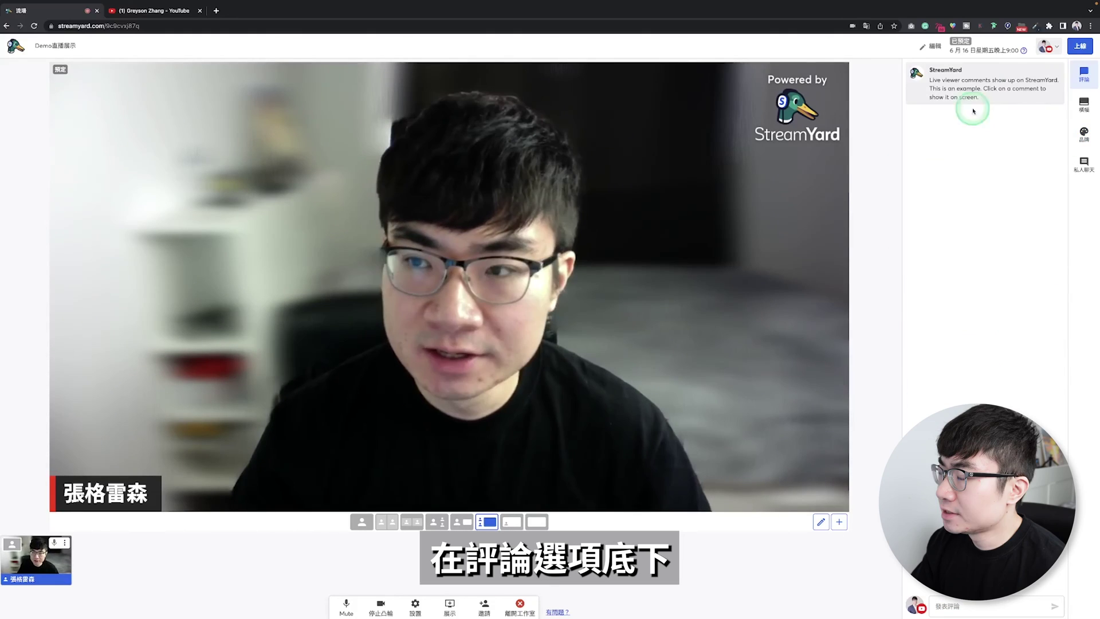
- Open the live comments and post the comment "大家好"
click(1083, 72)
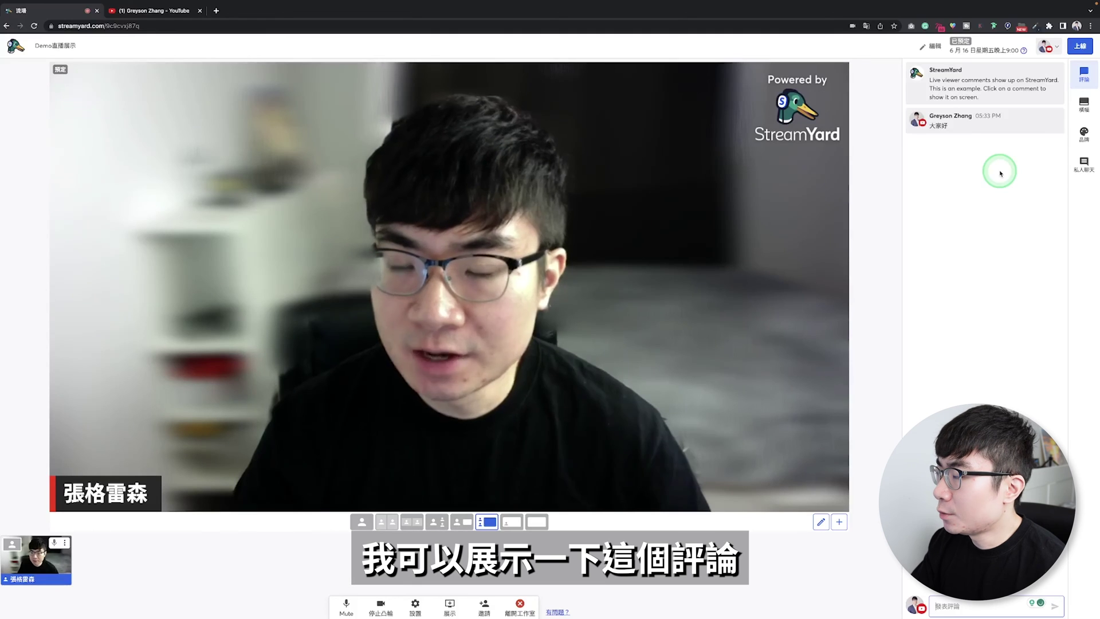
- Show the viewer comment "大家好" on the stream, and try out the two example banners
mouse_move(959, 135)
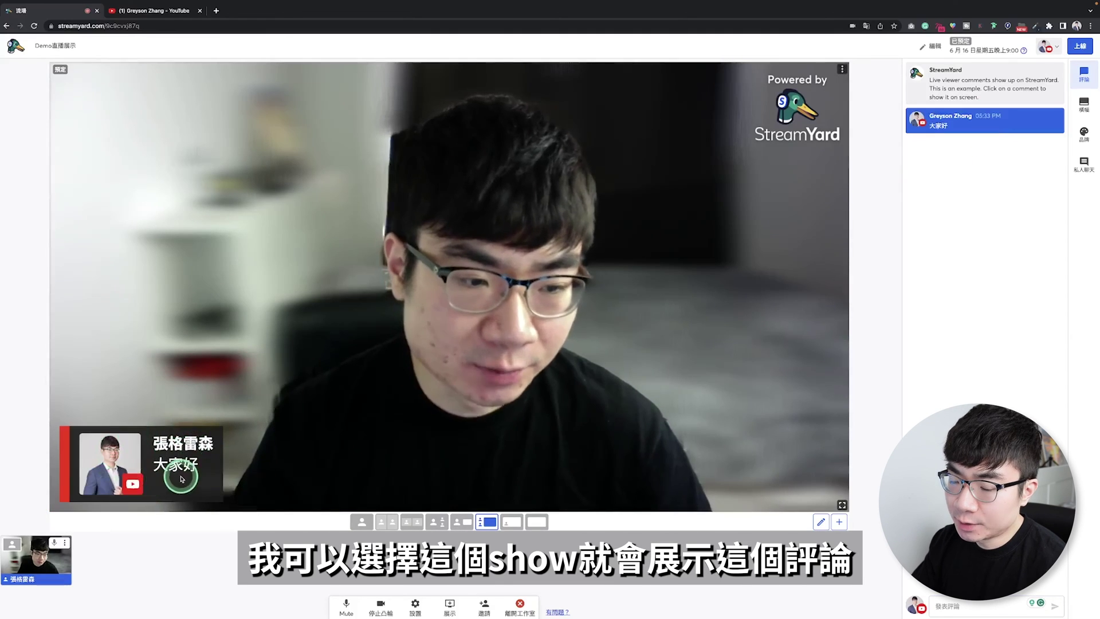
click(1084, 102)
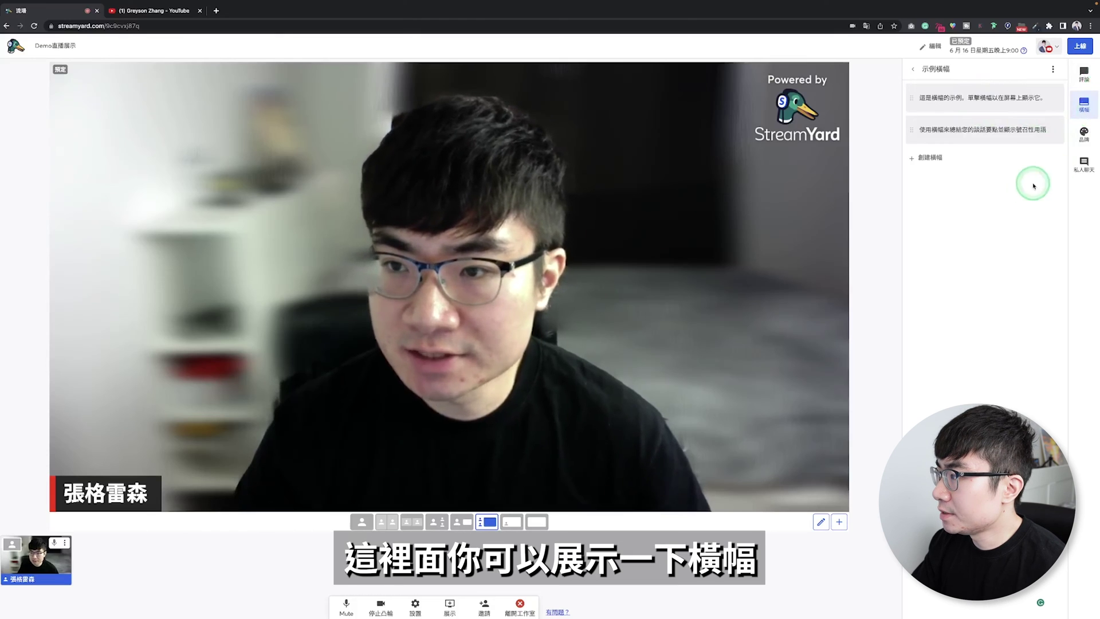
click(993, 105)
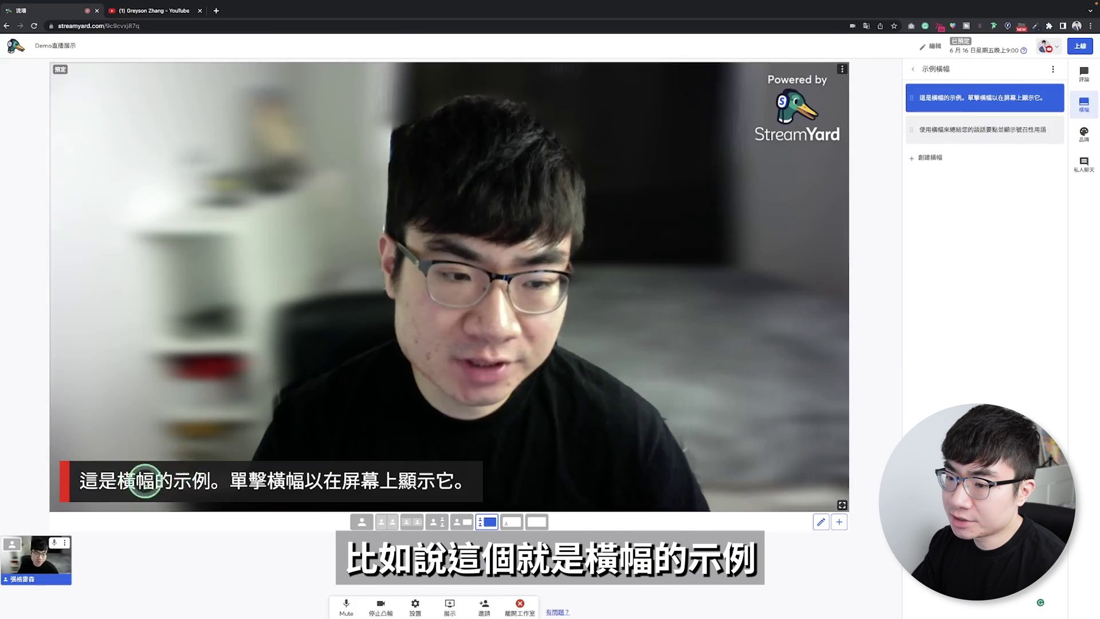
click(984, 130)
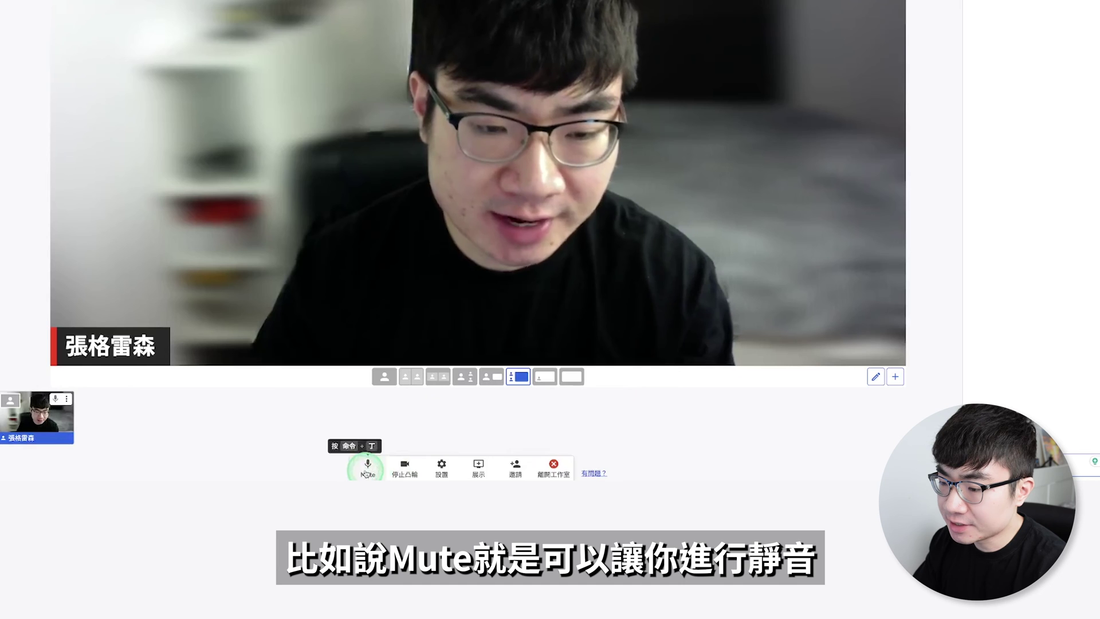
- Try muting the microphone and stopping the camera, restore both, and look over the camera settings
click(366, 469)
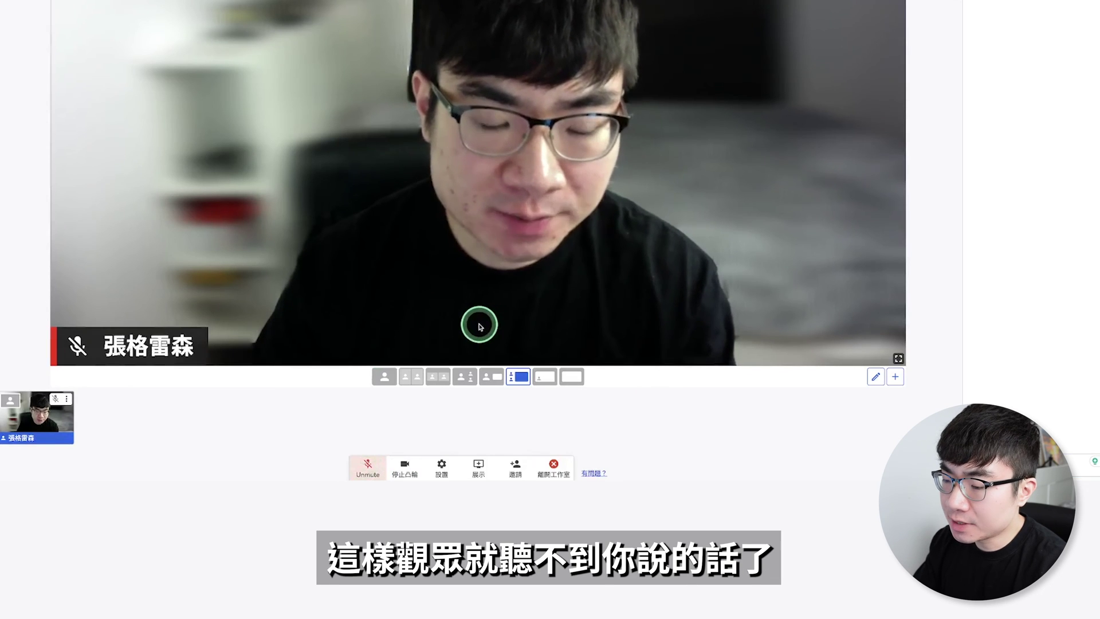
key(ctrl+d)
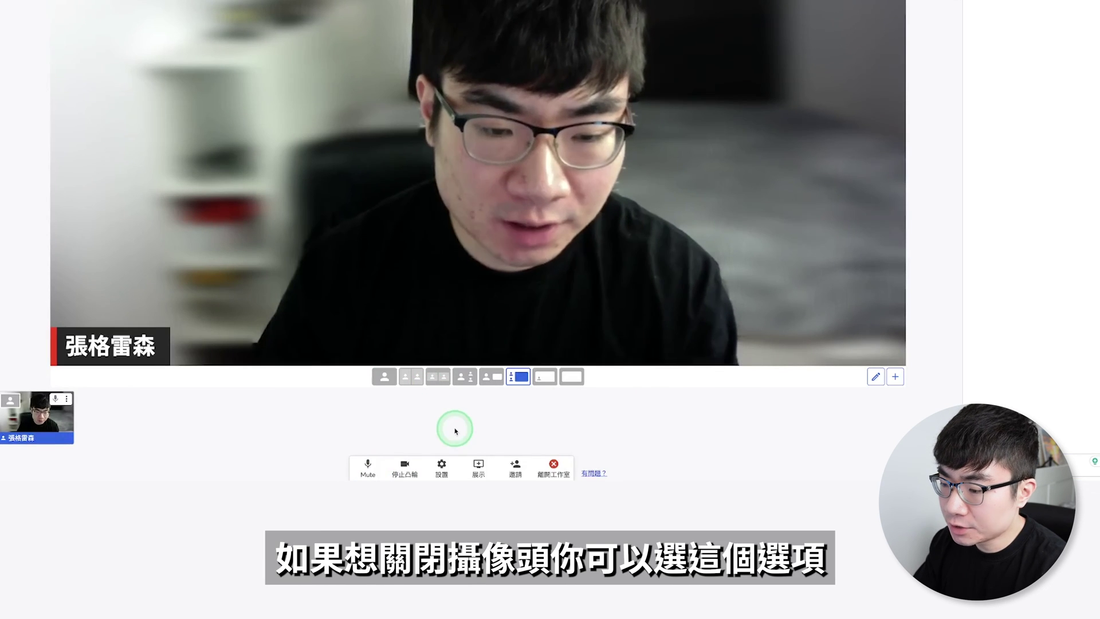
click(405, 467)
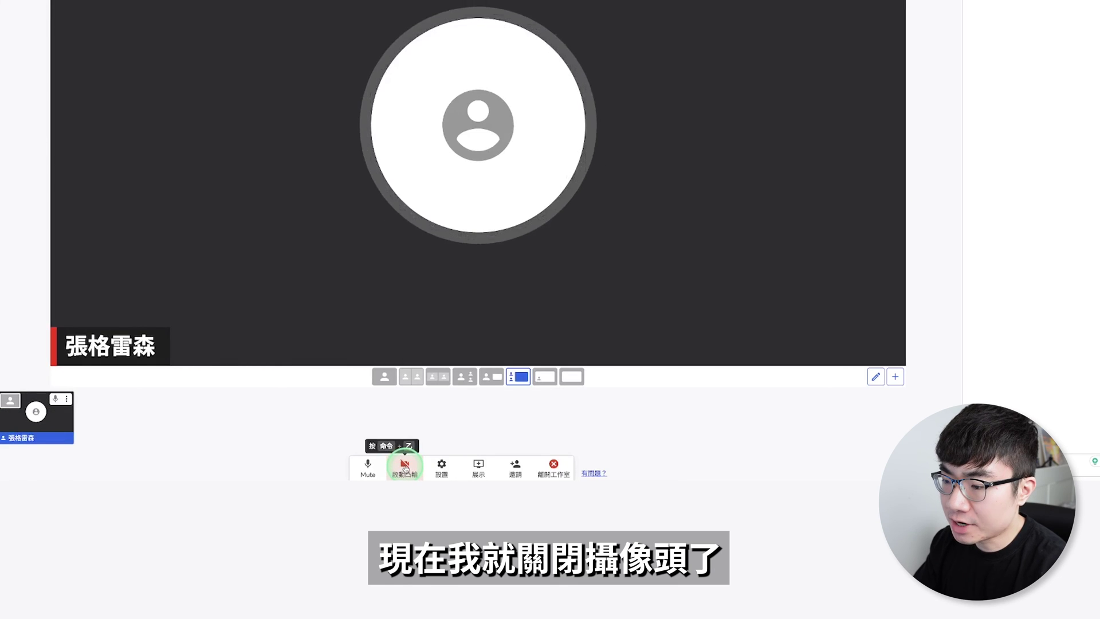
key(ctrl+e)
click(441, 466)
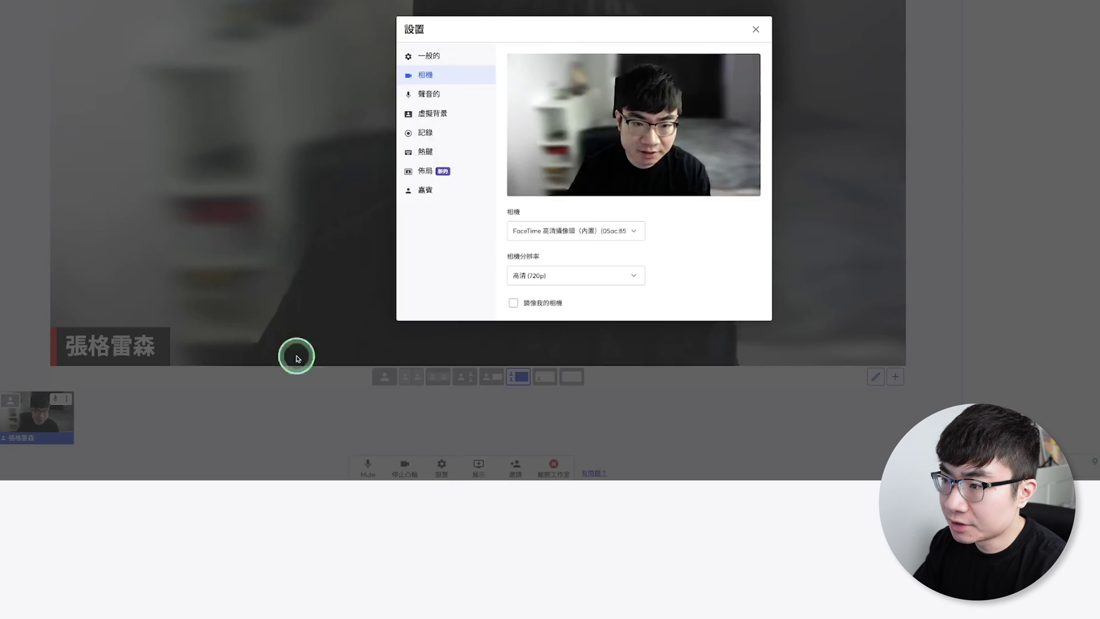
click(755, 29)
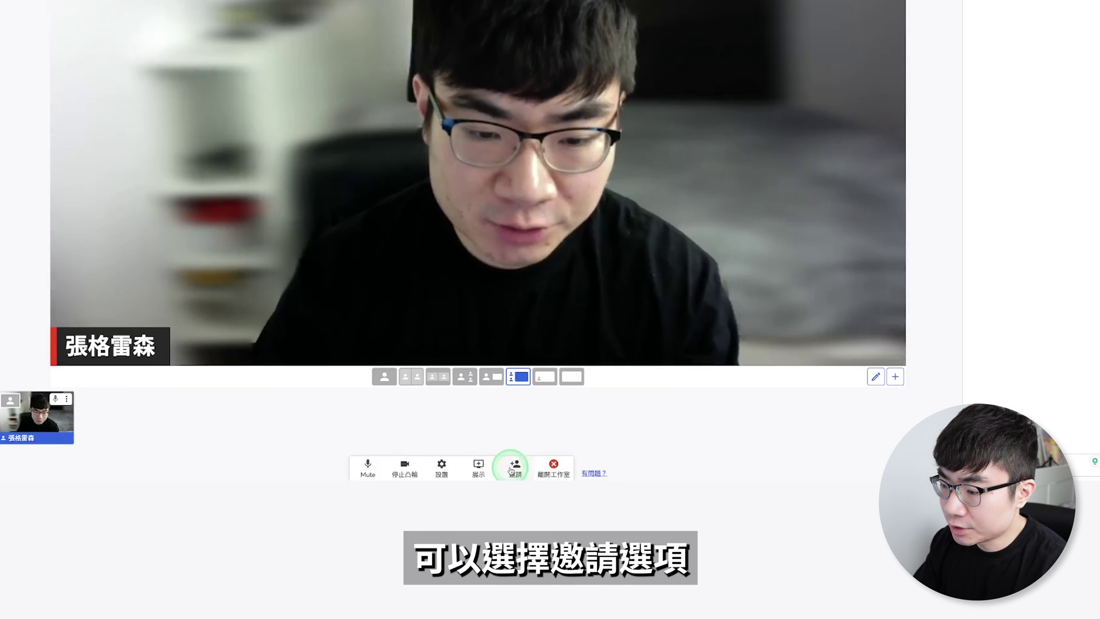
- Open the guest invitation and copy the studio link
click(512, 471)
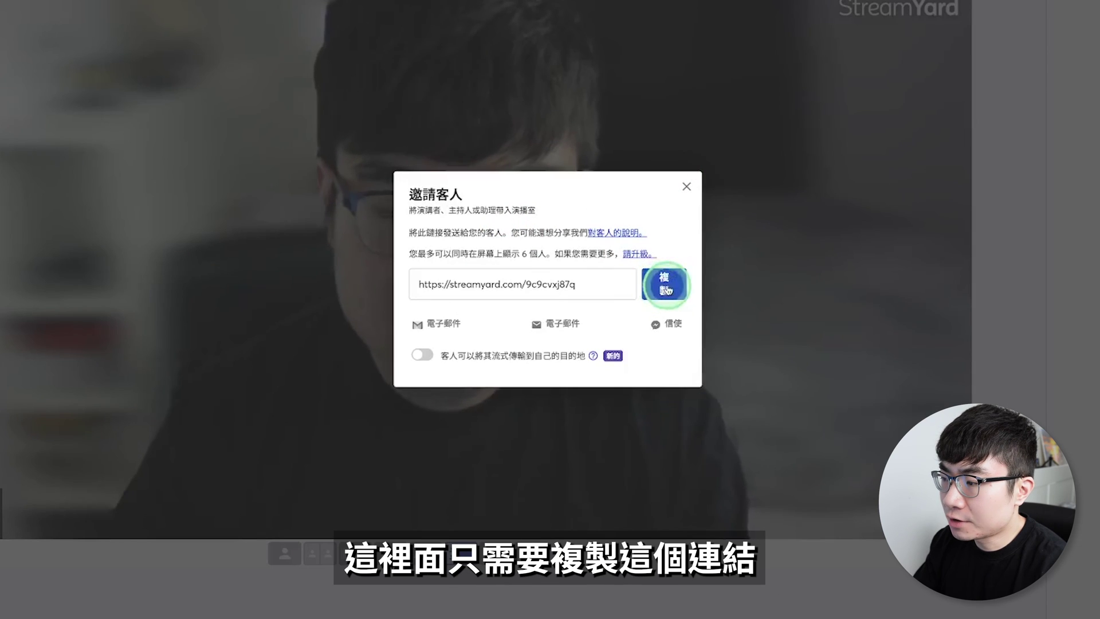
click(665, 287)
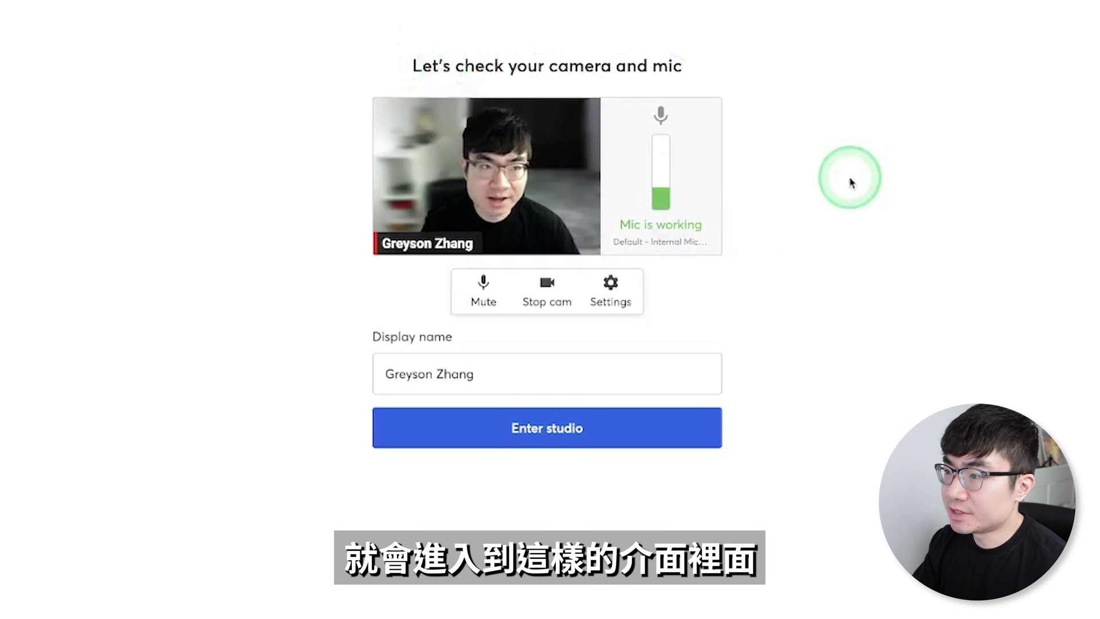
- Add "2" to the guest's display name, mute the microphone, stop the camera, and enter the studio
click(516, 376)
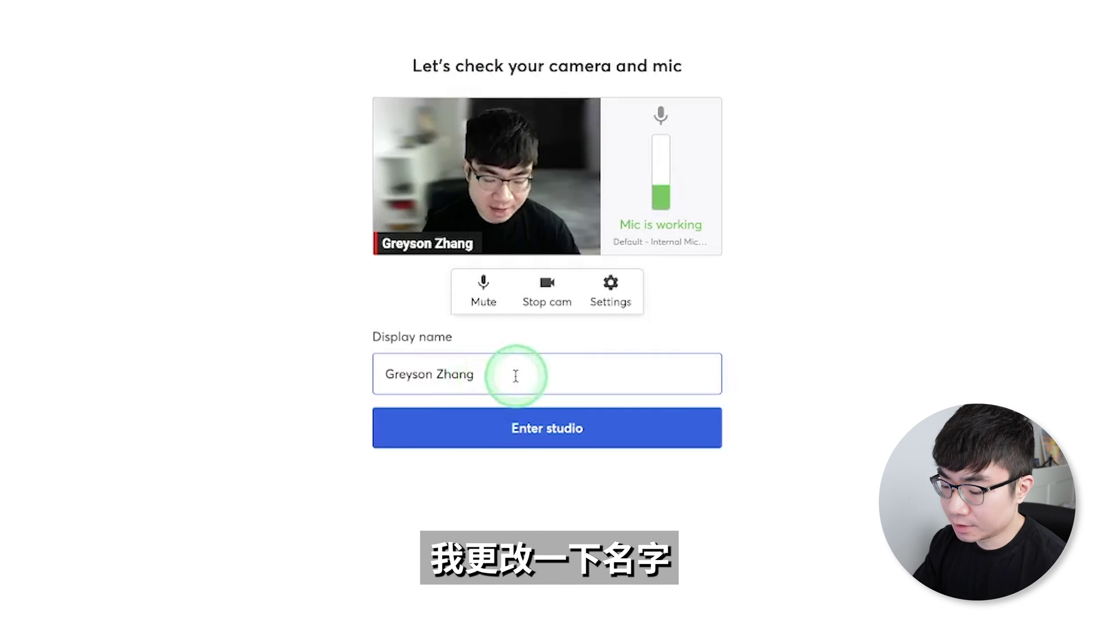
click(484, 290)
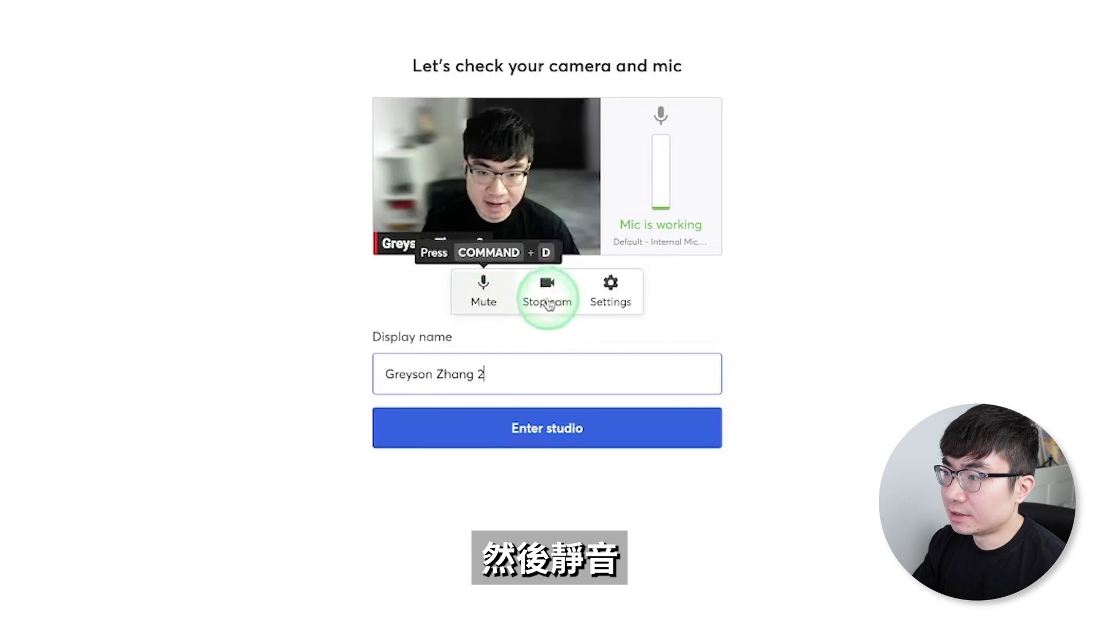
click(543, 300)
click(858, 363)
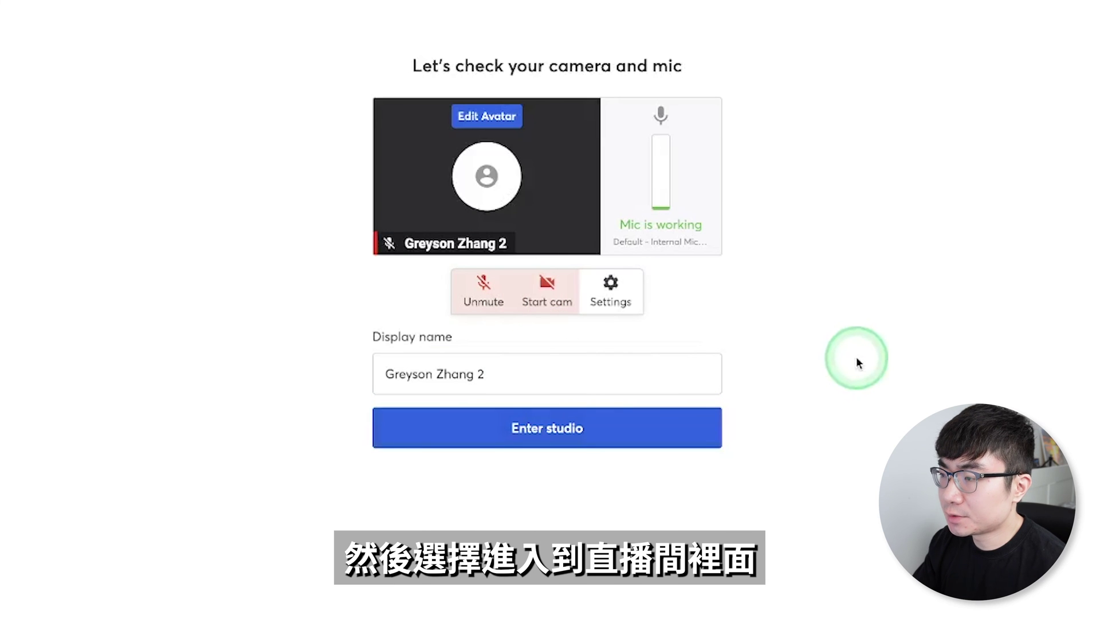
click(619, 437)
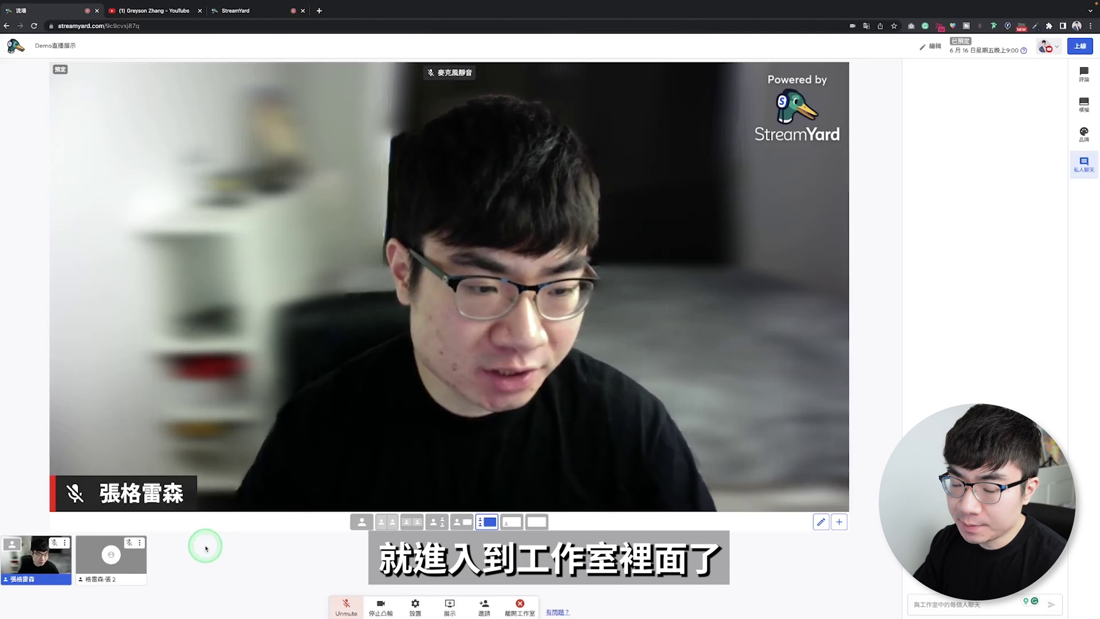
- Try adding the second participant to the stream, and remove them from it again
mouse_move(122, 564)
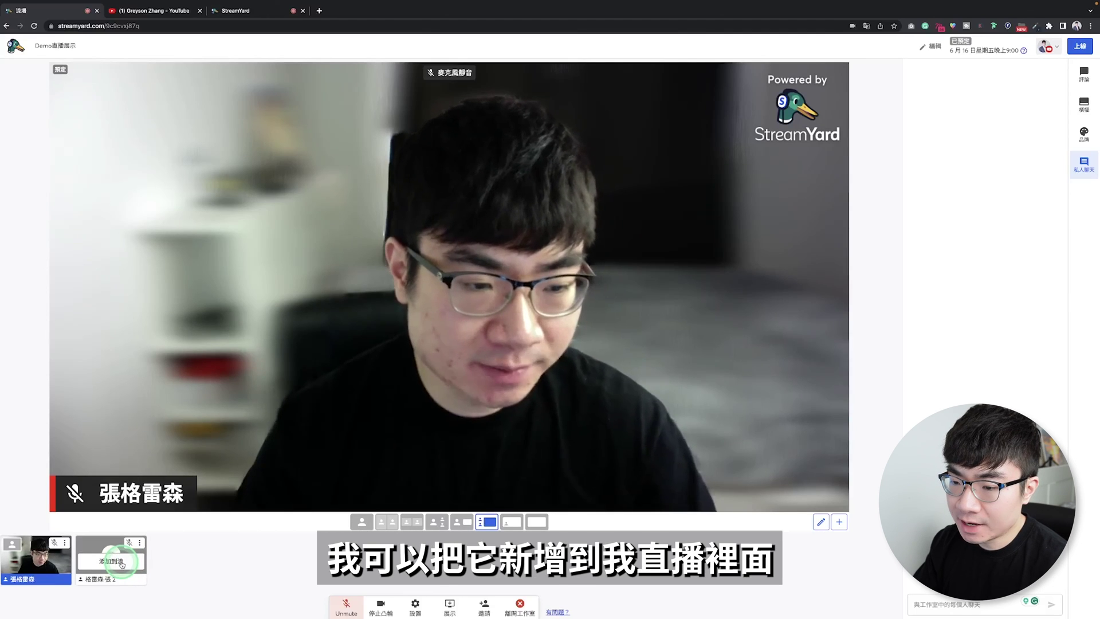
click(122, 565)
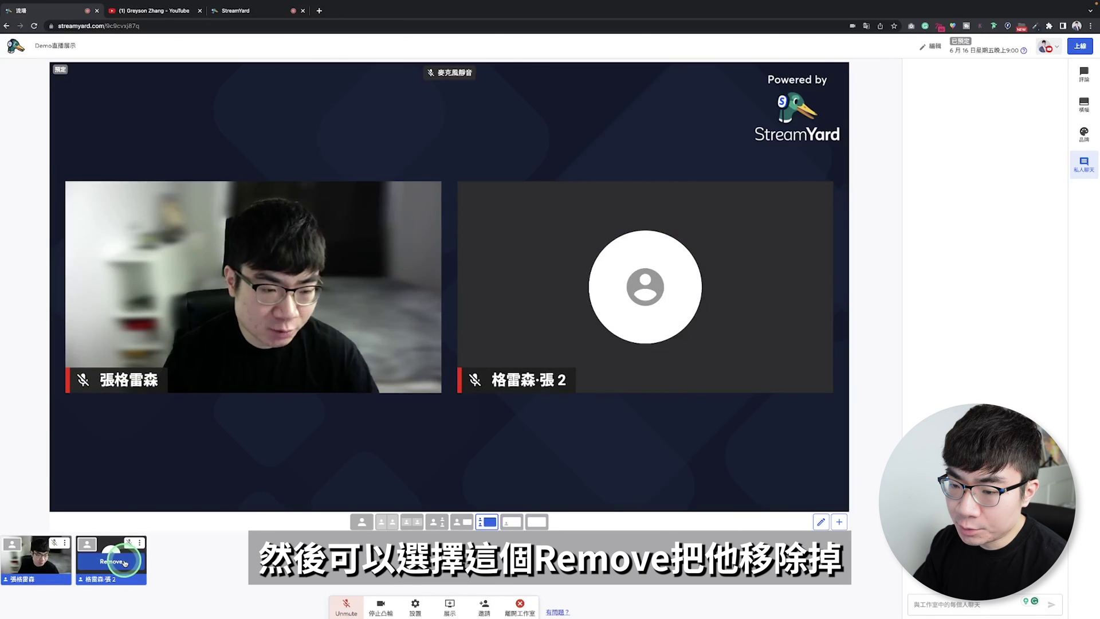
click(111, 558)
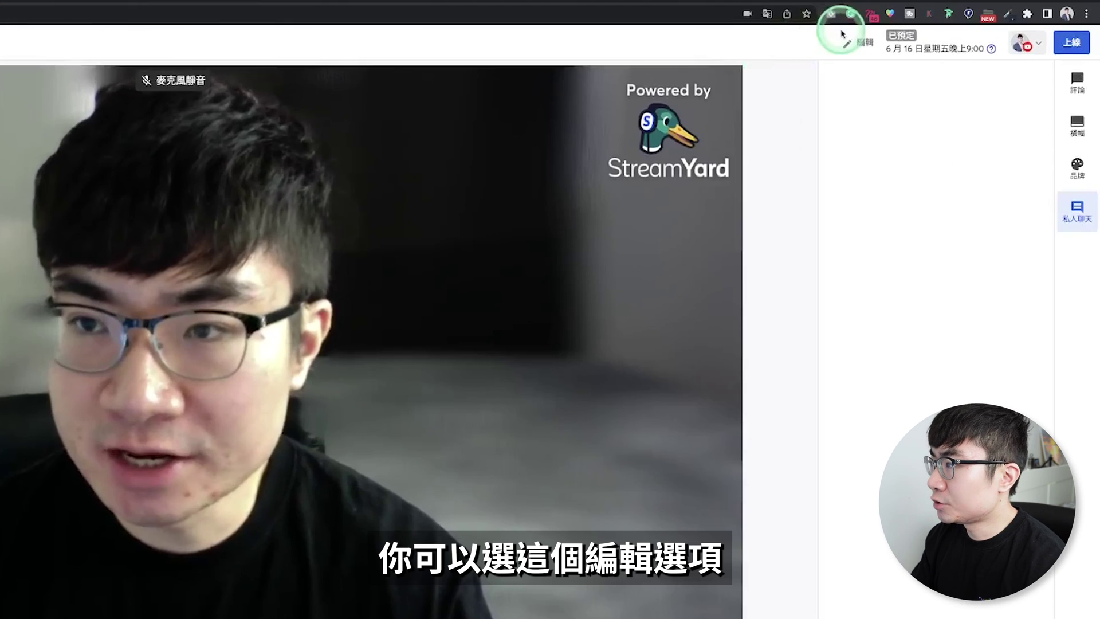
- Look over the broadcast's privacy and additional destination options in its details, keep them as they are, and save
click(853, 43)
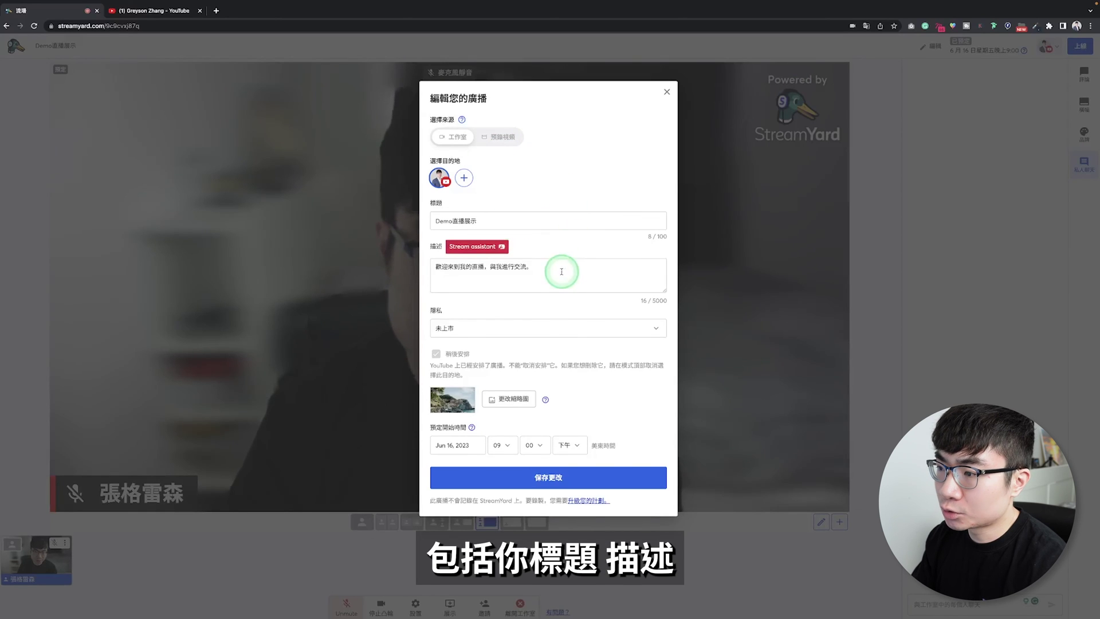
click(579, 332)
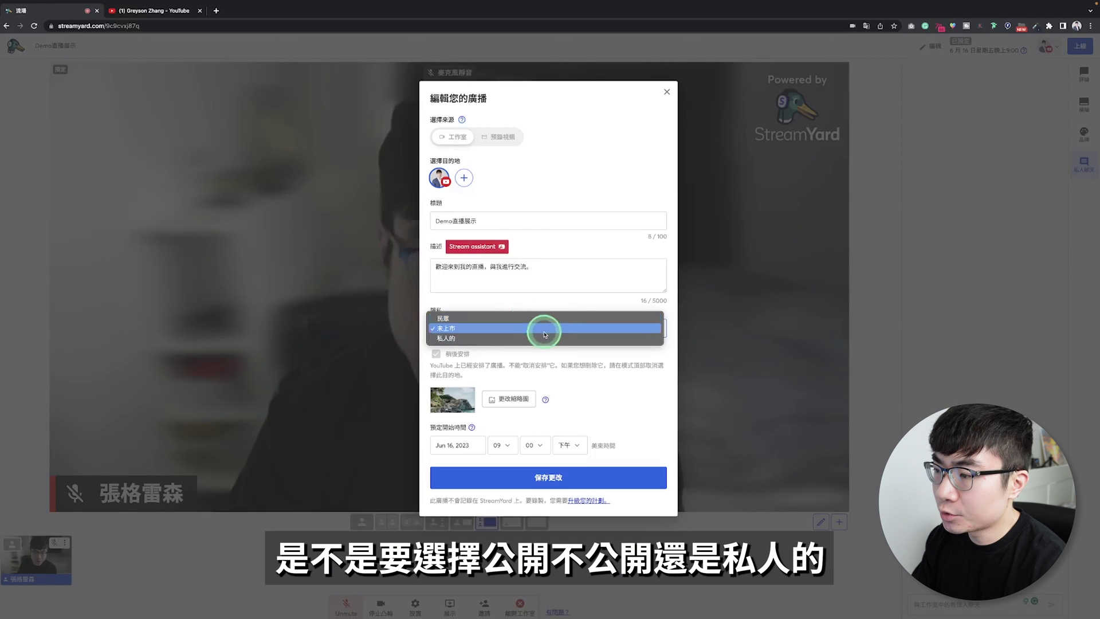
click(570, 365)
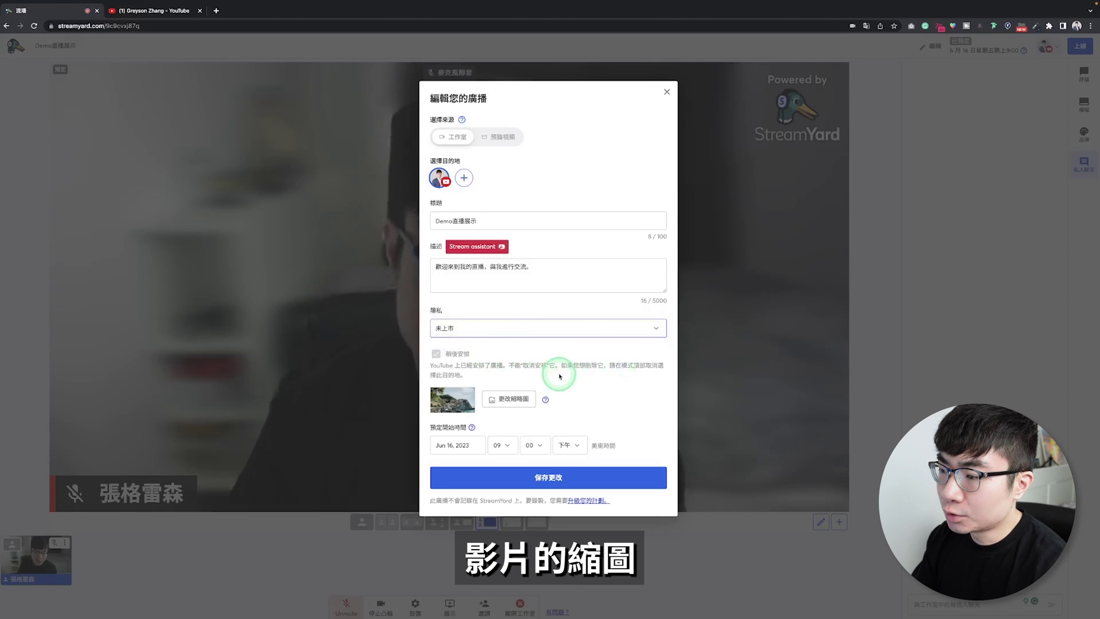
click(464, 177)
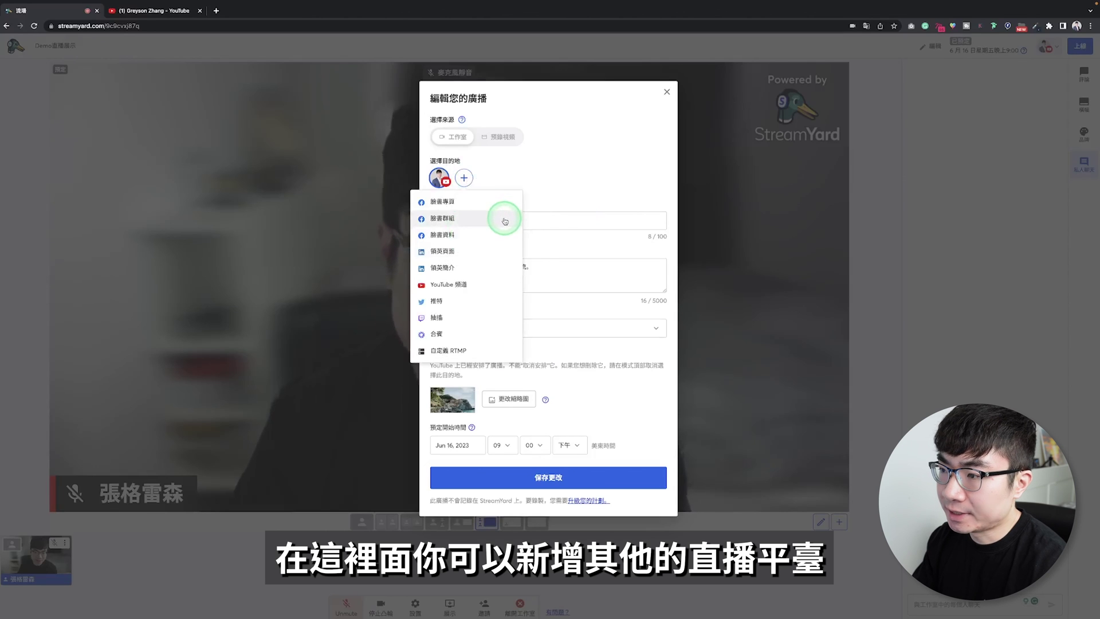
click(589, 183)
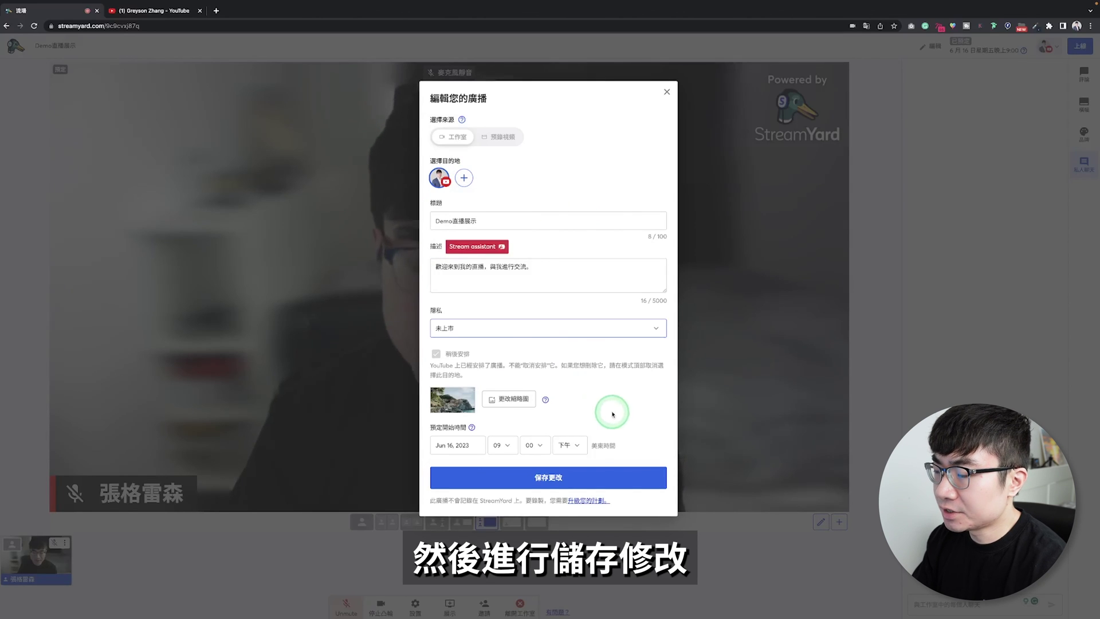
click(611, 486)
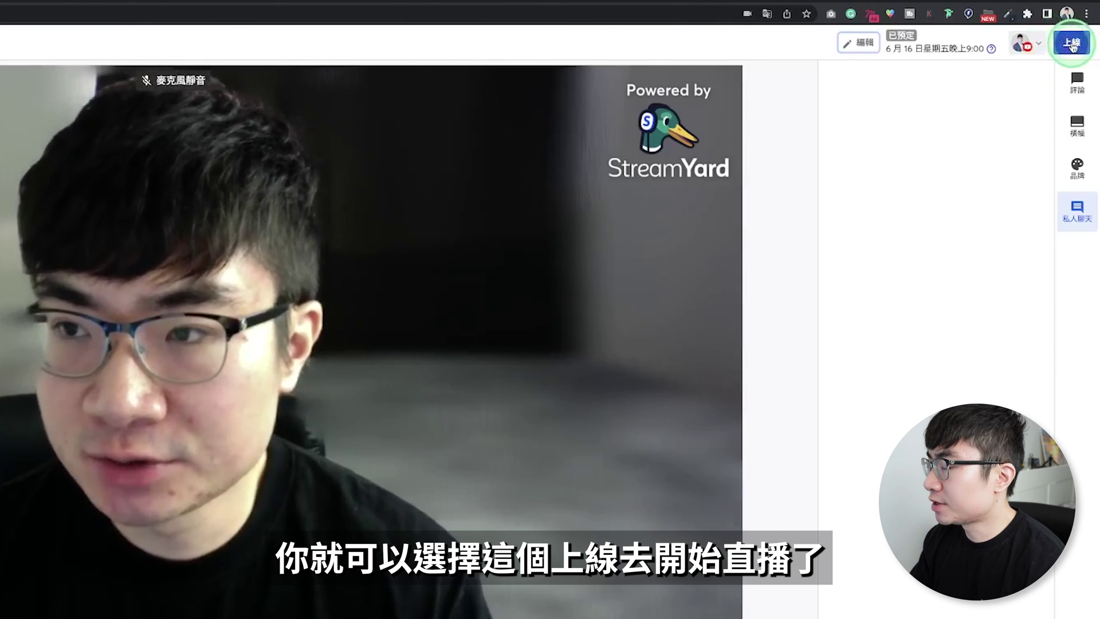
- Go live with the scheduled broadcast ahead of time, and check the viewer count
click(1072, 44)
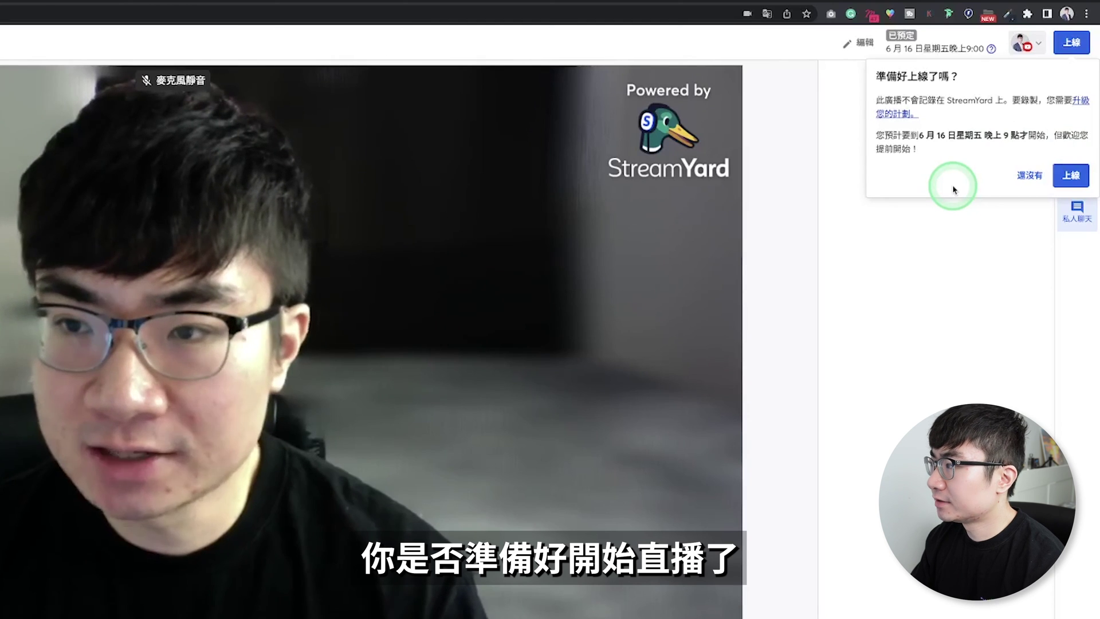
click(1084, 179)
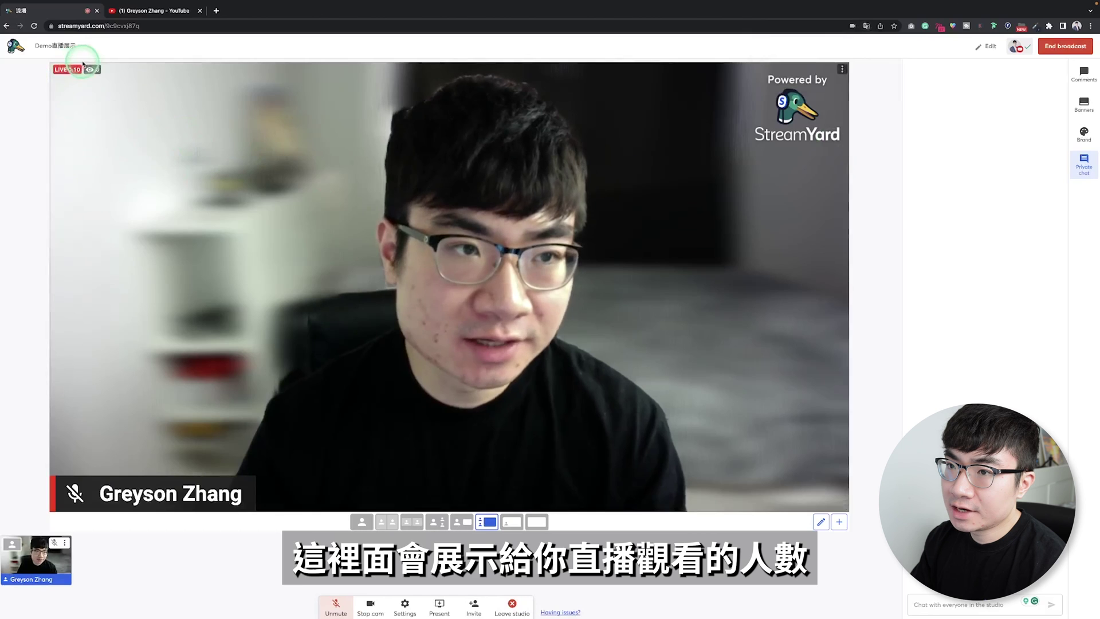
mouse_move(98, 72)
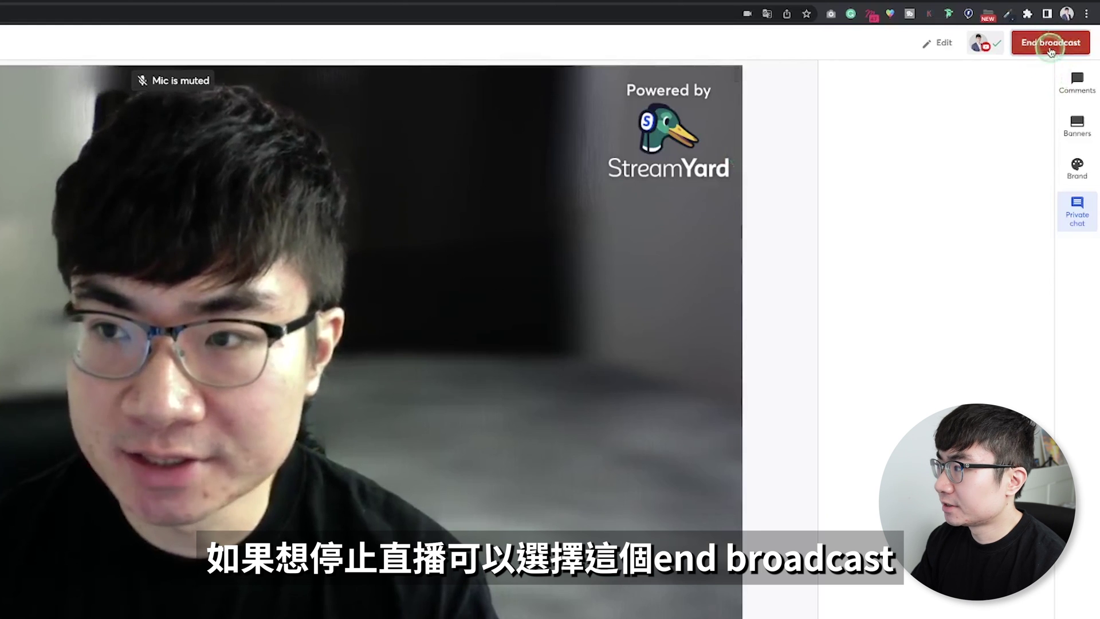
- End the live broadcast, and look at the sharing options for it
click(1051, 44)
click(1052, 106)
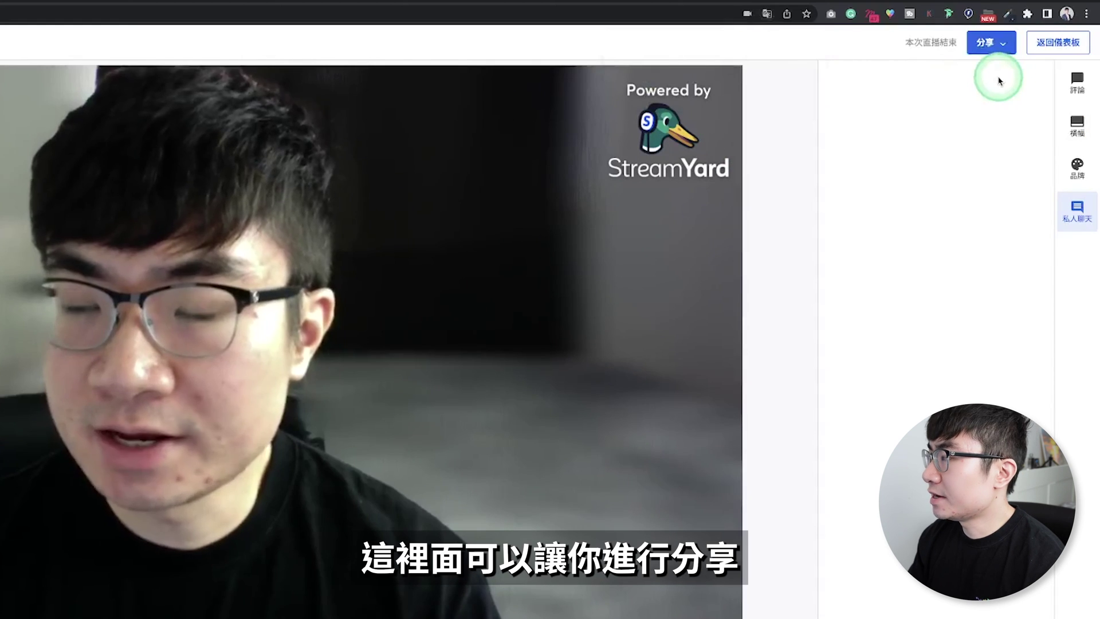
click(1005, 48)
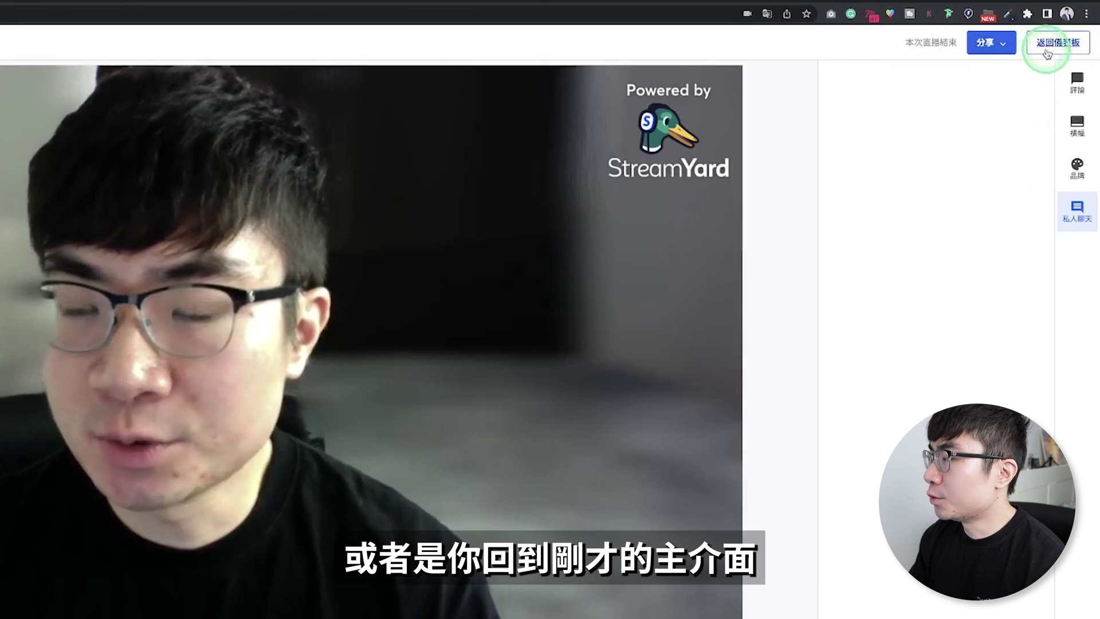
- Return to the dashboard's past broadcasts and start deleting "Demo直播展示"
click(450, 125)
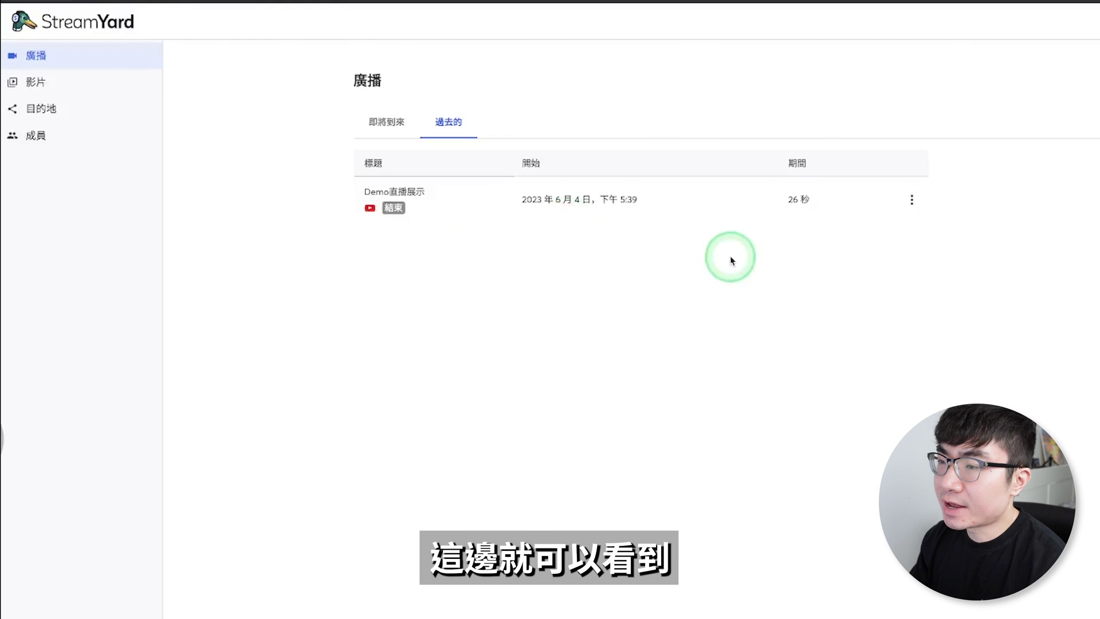
click(912, 200)
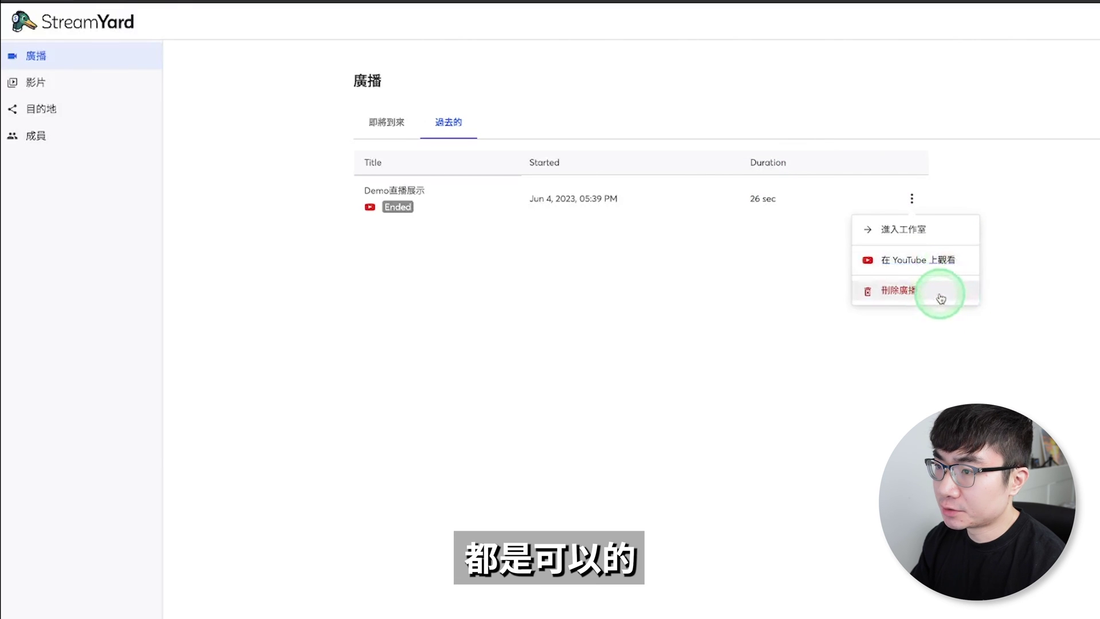
click(916, 293)
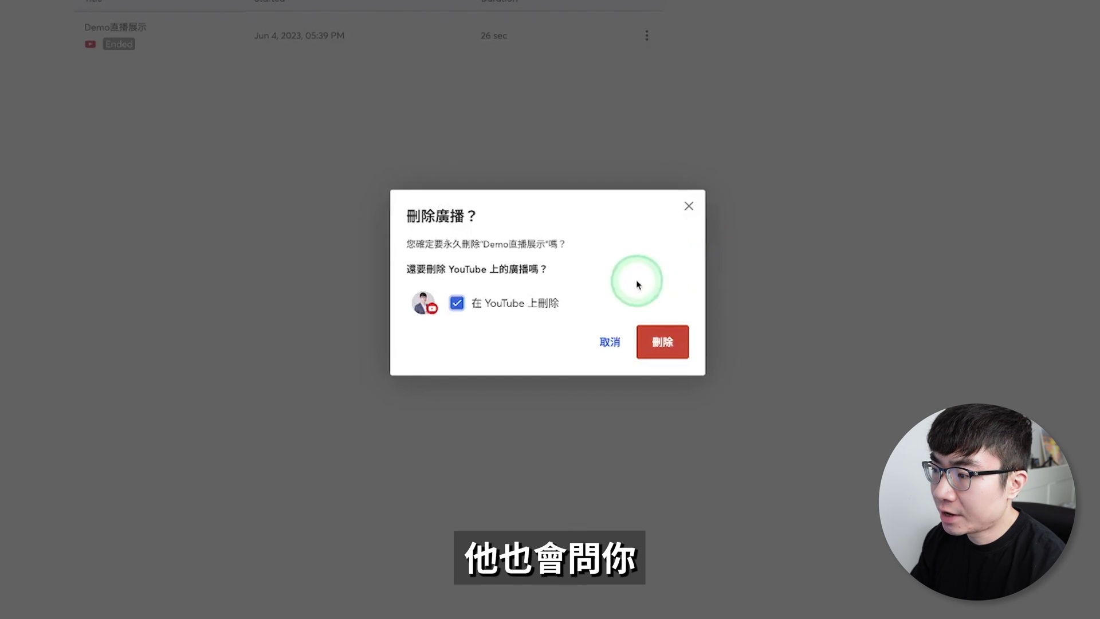